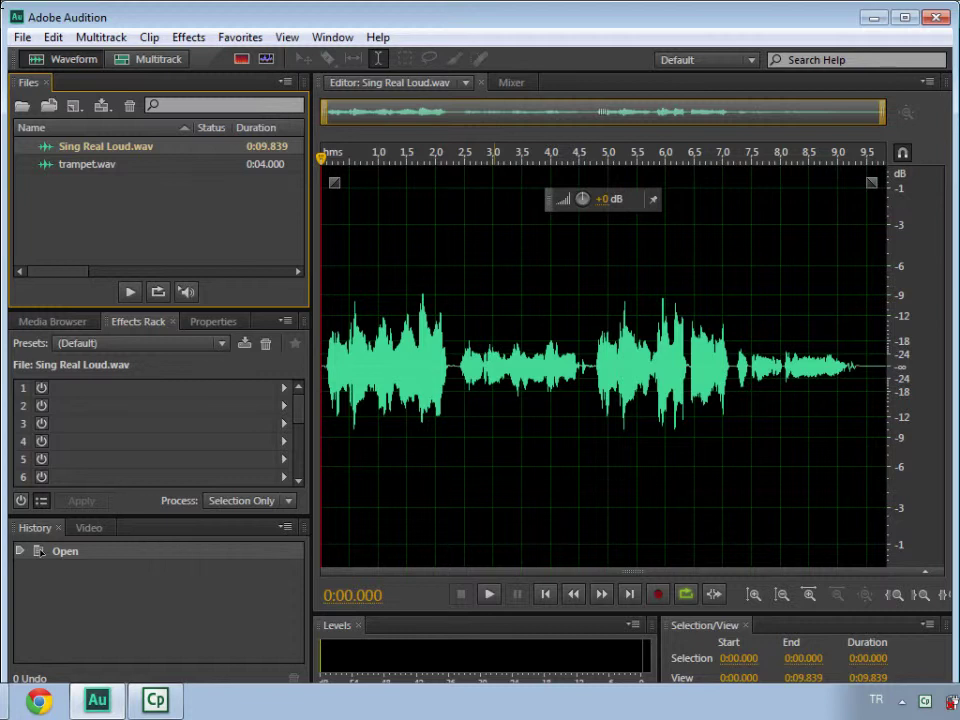
- Play back Sing Real Loud.wav twice to listen to the unprocessed recording
key(space)
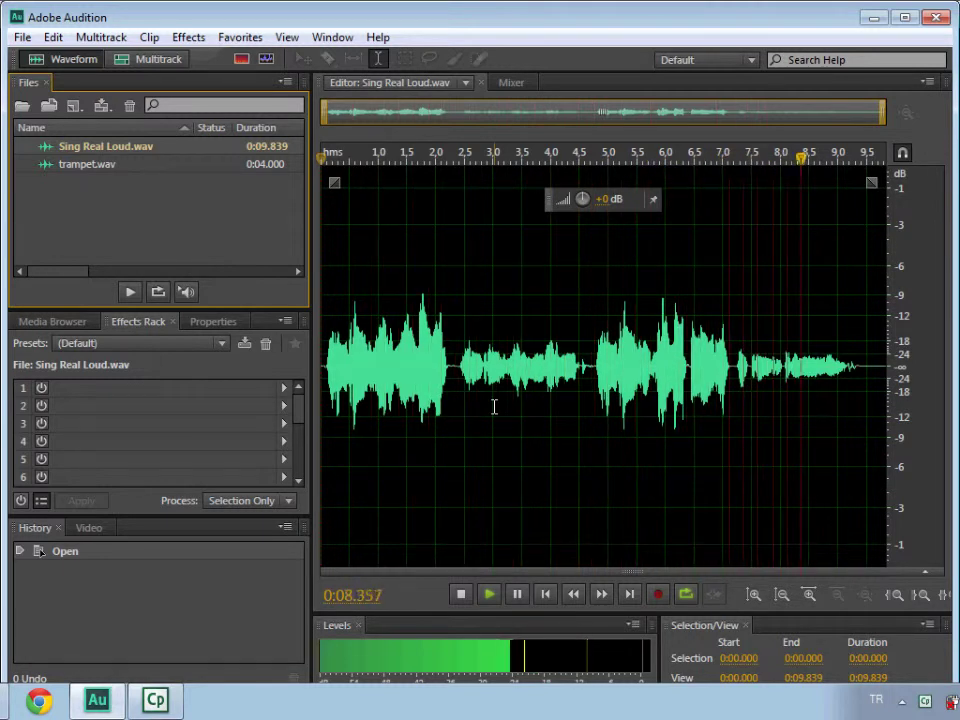
key(space)
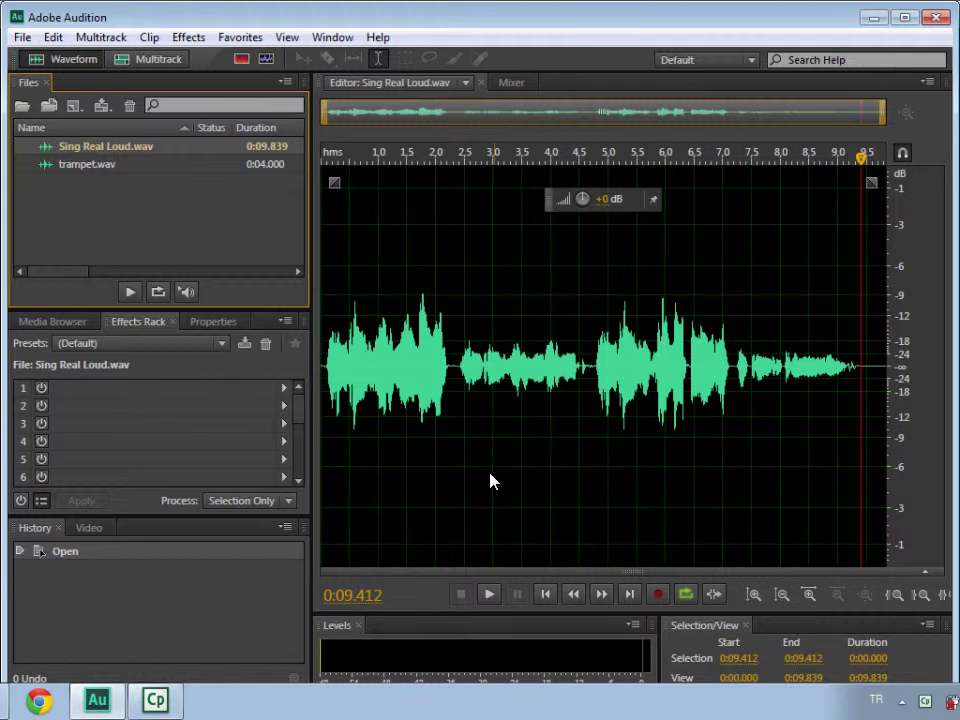
click(490, 595)
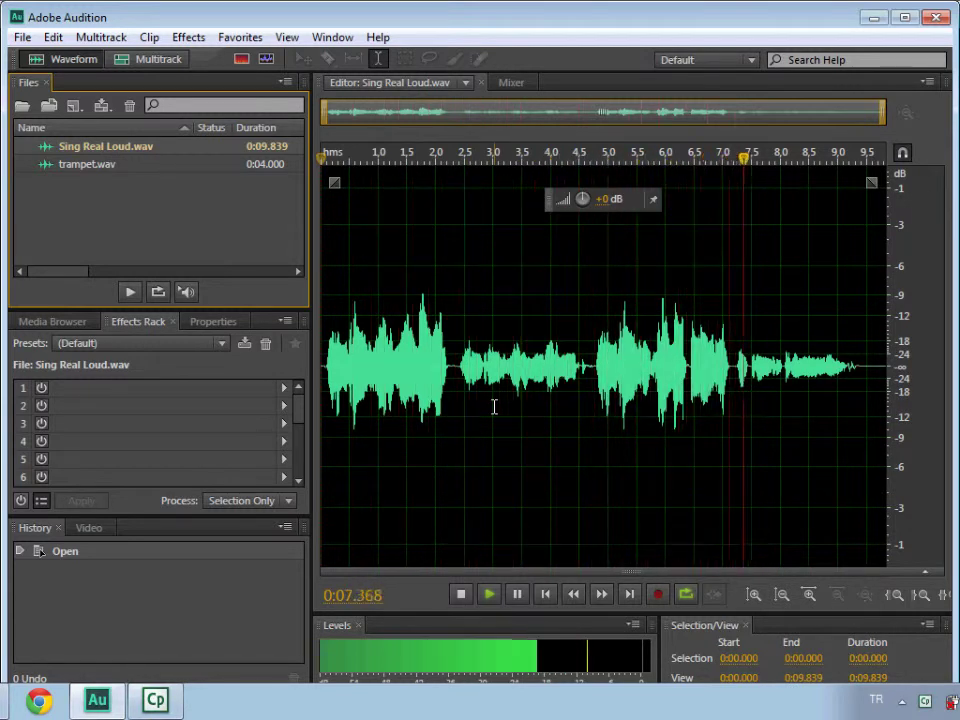
key(space)
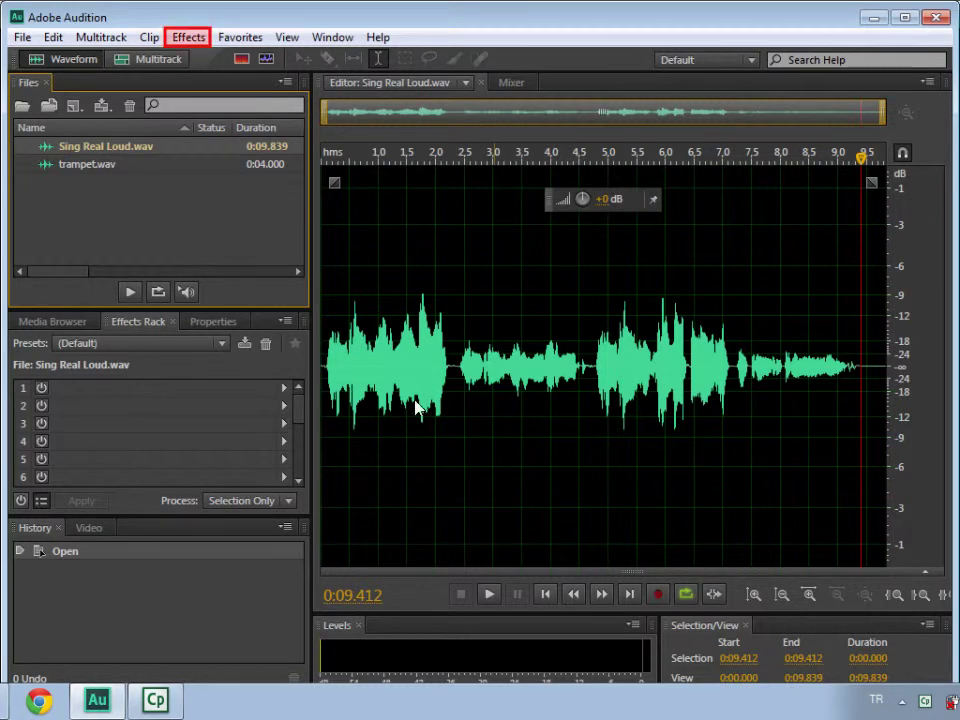
- Open the 20-band, 10-band and 30-band Graphic Equalizer in turn for comparison, and return to the 20-band version
click(174, 40)
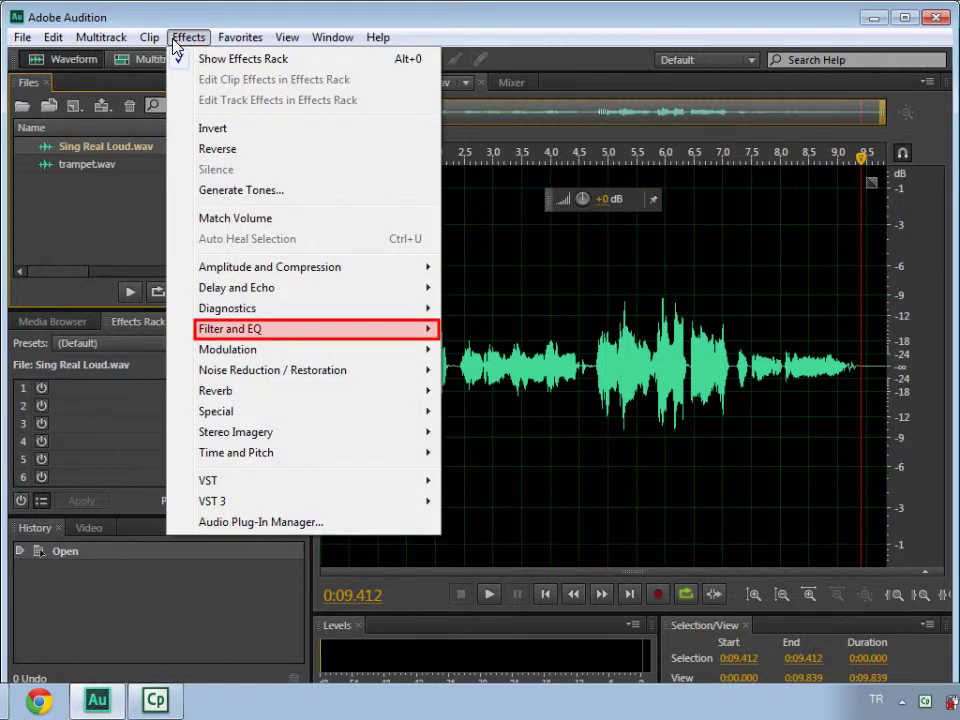
mouse_move(280, 337)
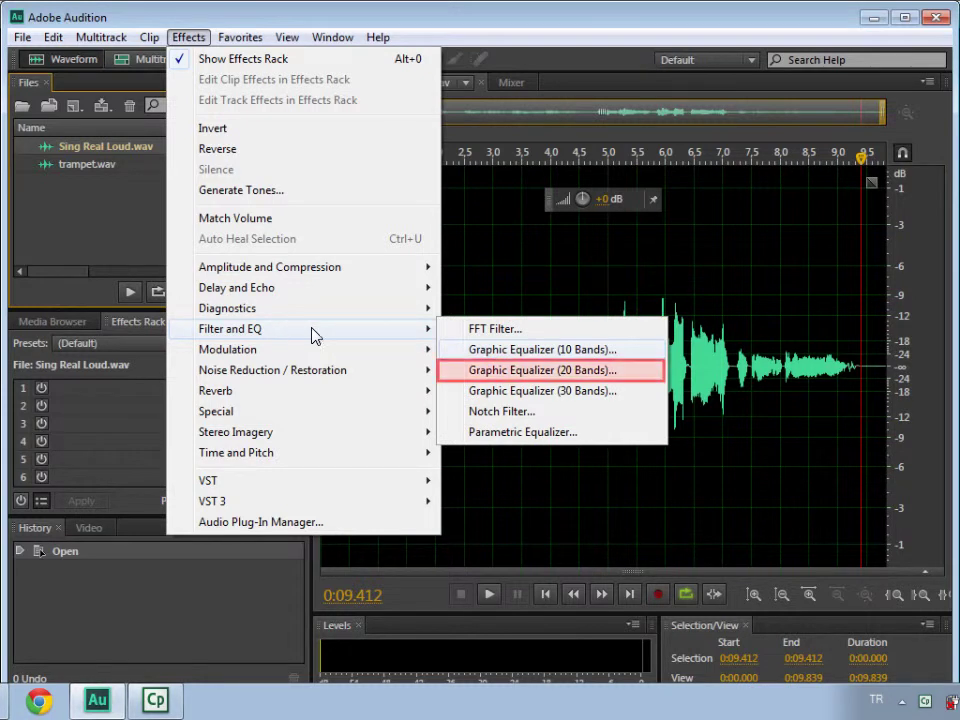
click(556, 373)
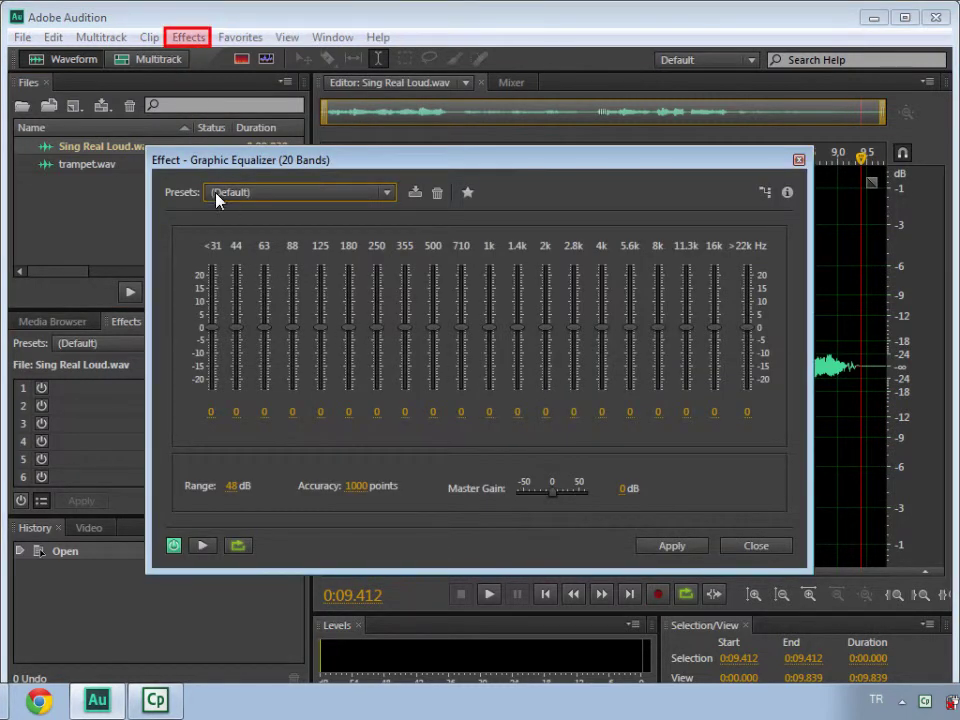
click(192, 42)
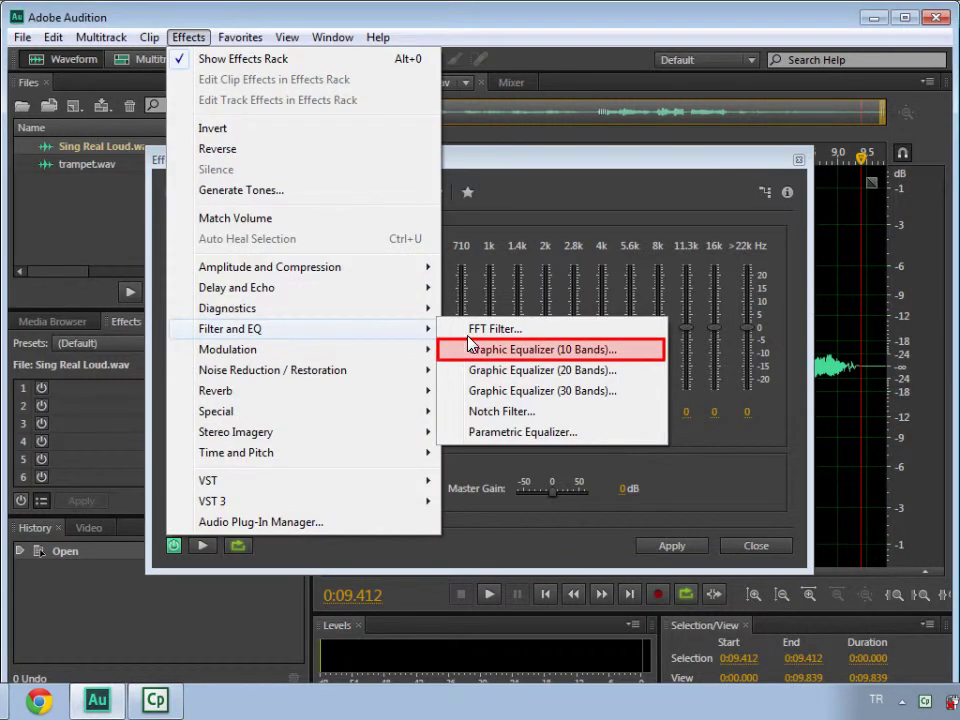
click(497, 352)
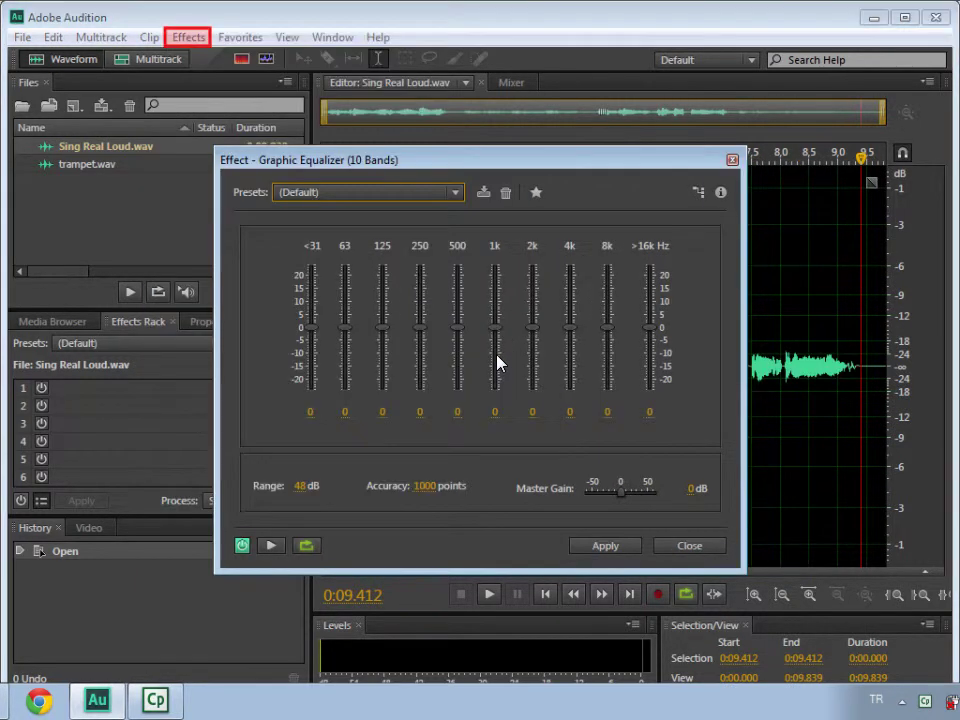
click(186, 38)
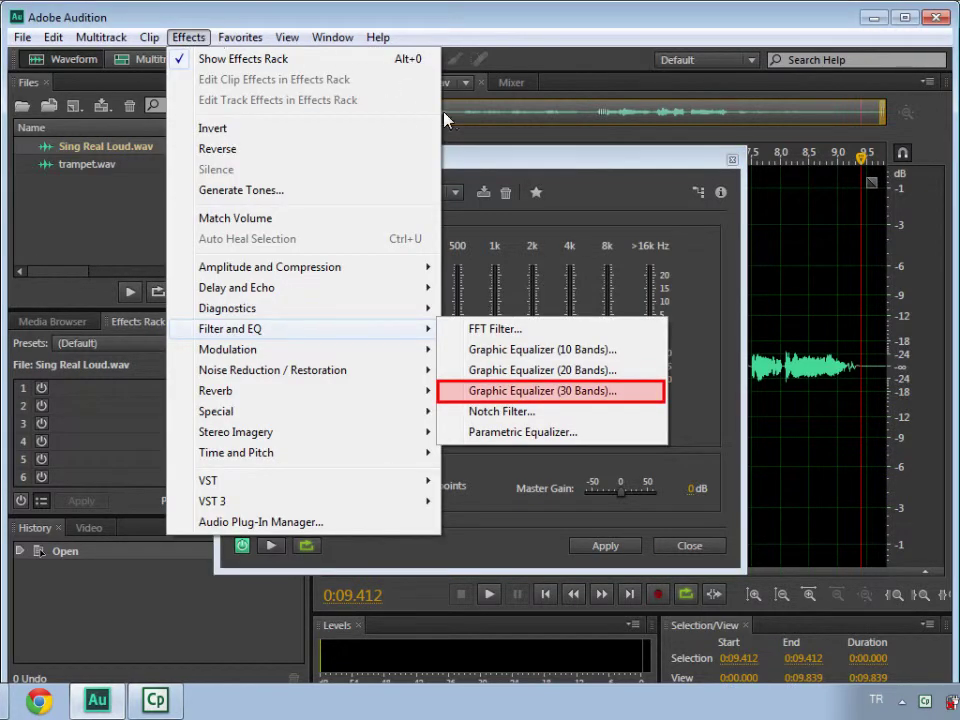
click(550, 390)
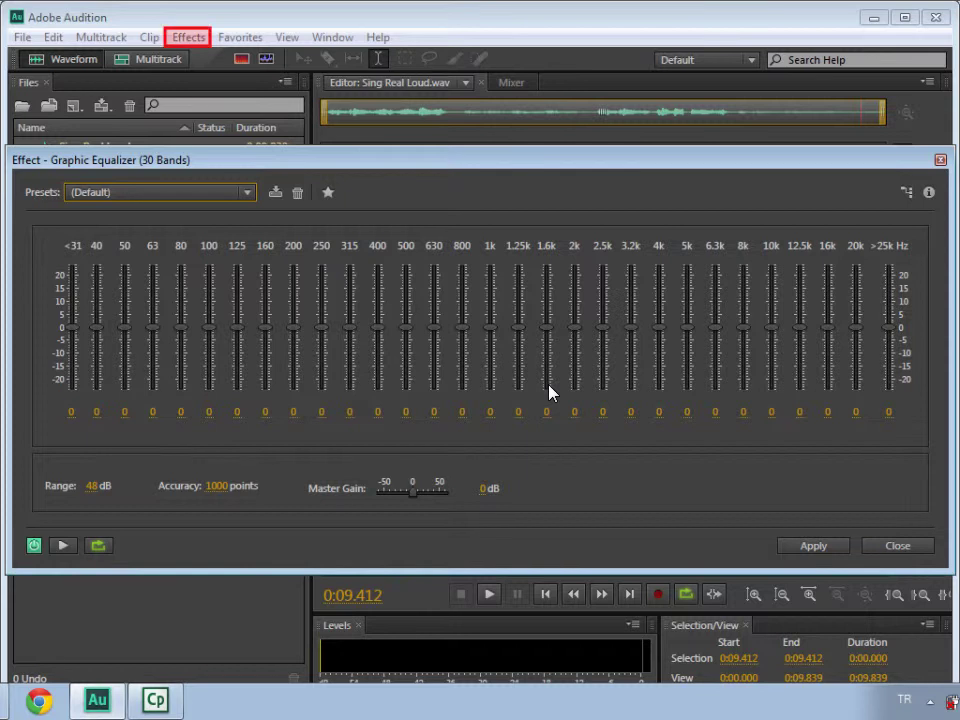
click(186, 38)
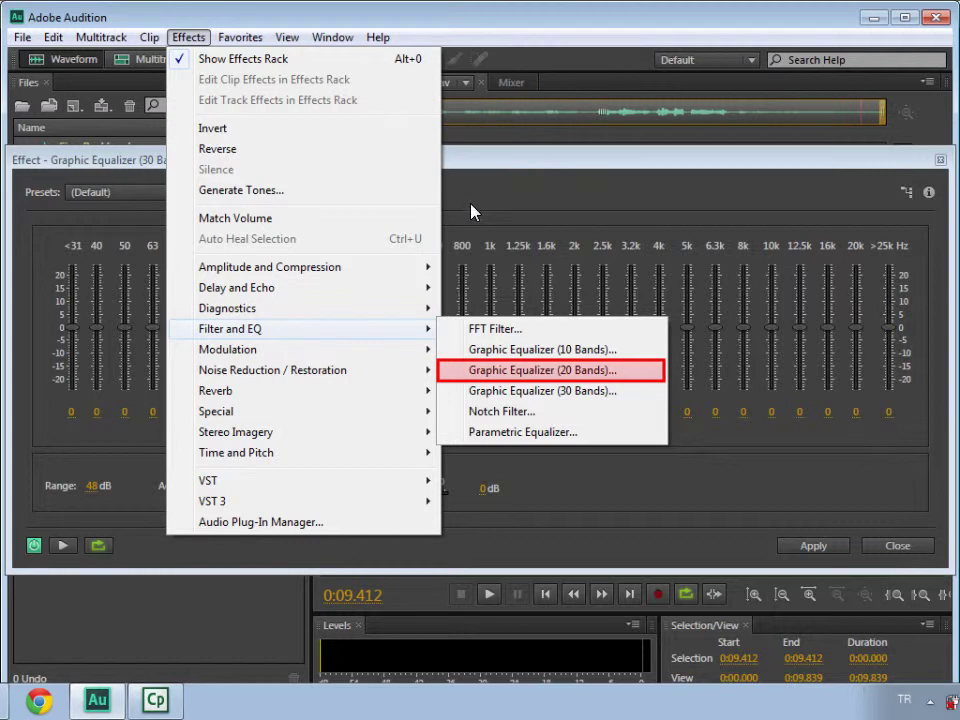
click(500, 372)
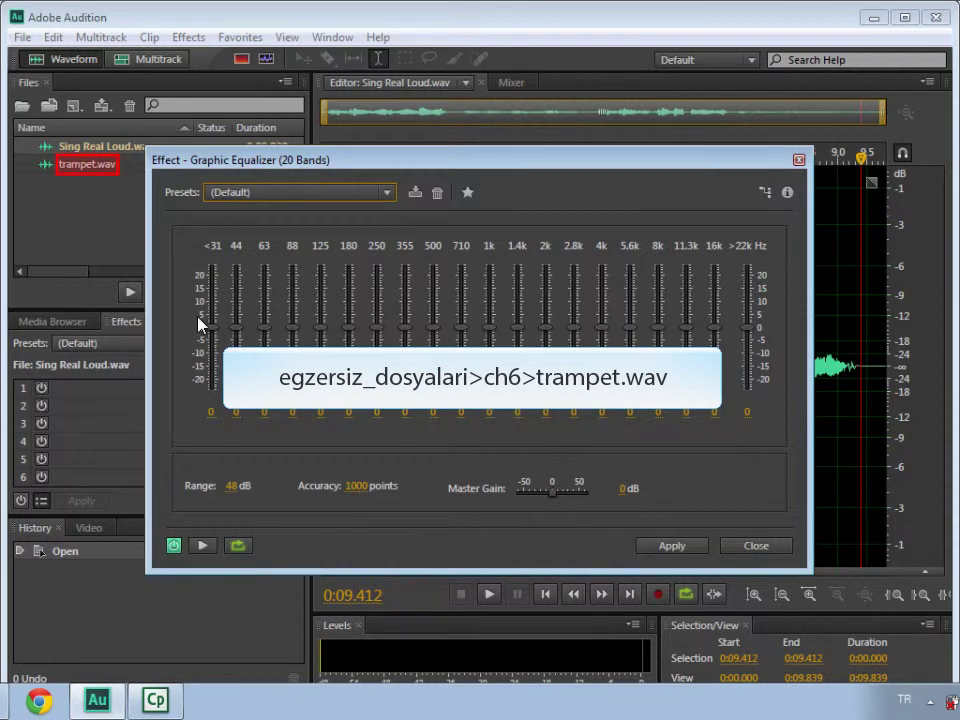
- Open trampet.wav in the waveform editor and play back its drum hits
double_click(93, 172)
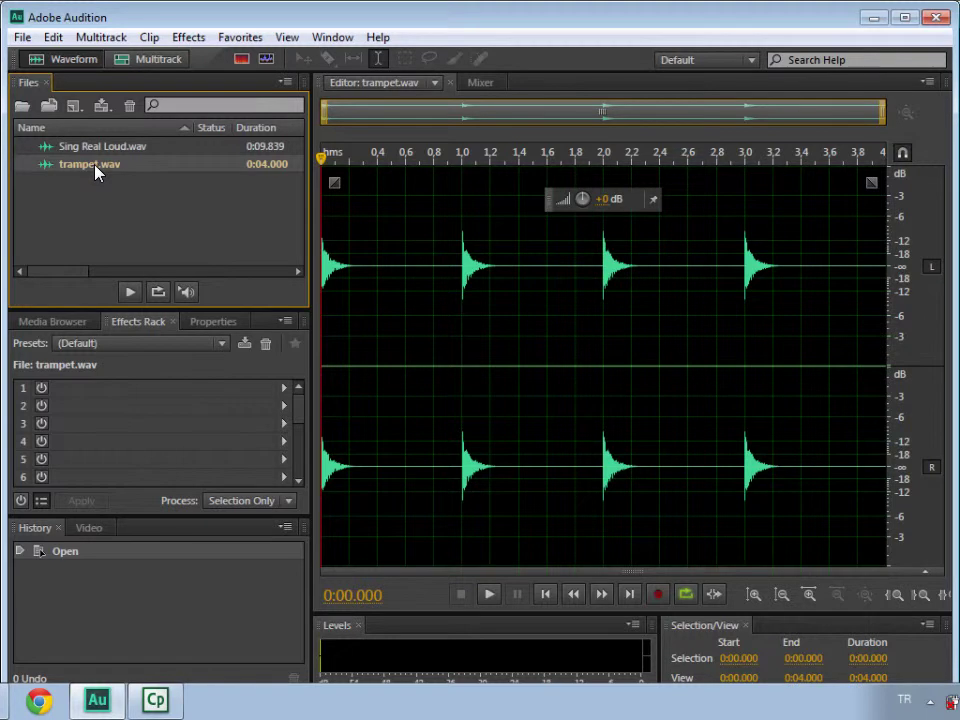
key(space)
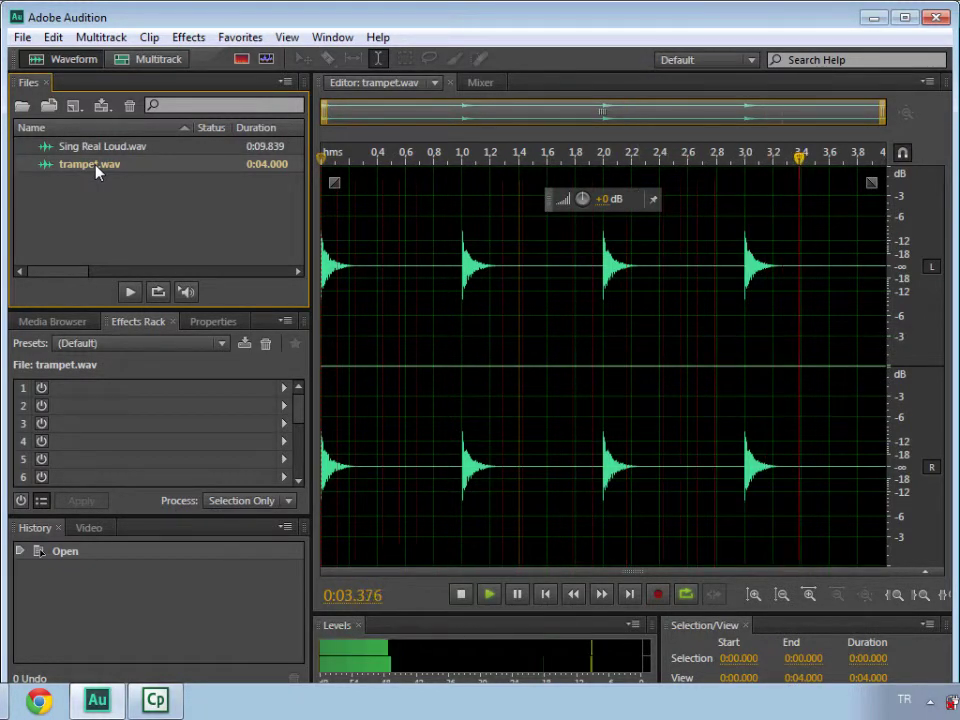
key(space)
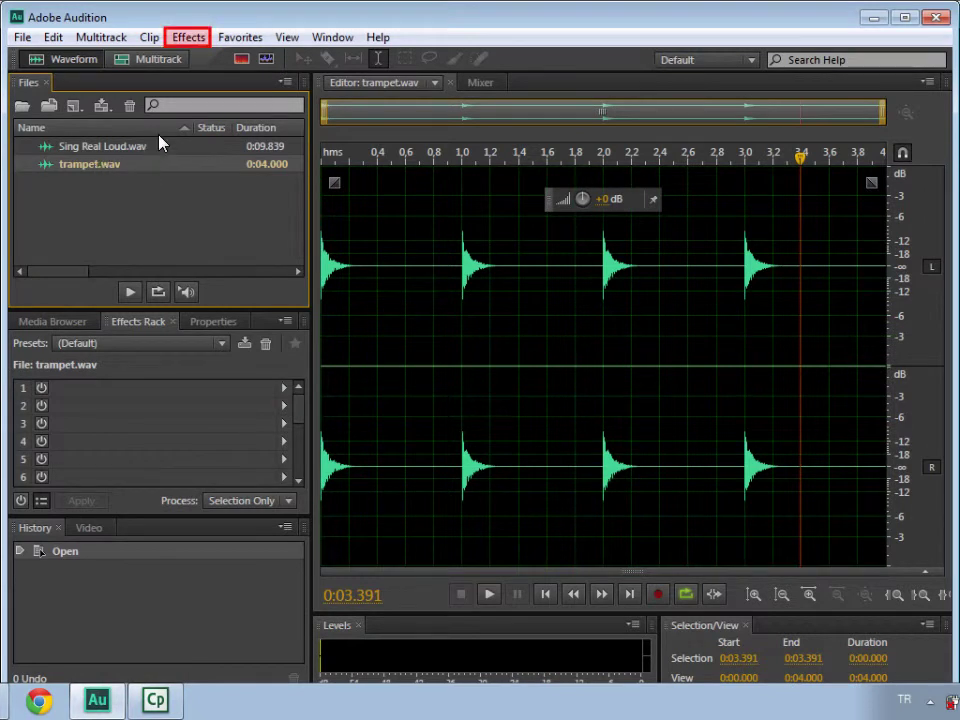
- Open the 20-band Graphic Equalizer for trampet.wav and start previewing the effect
click(188, 37)
mouse_move(246, 332)
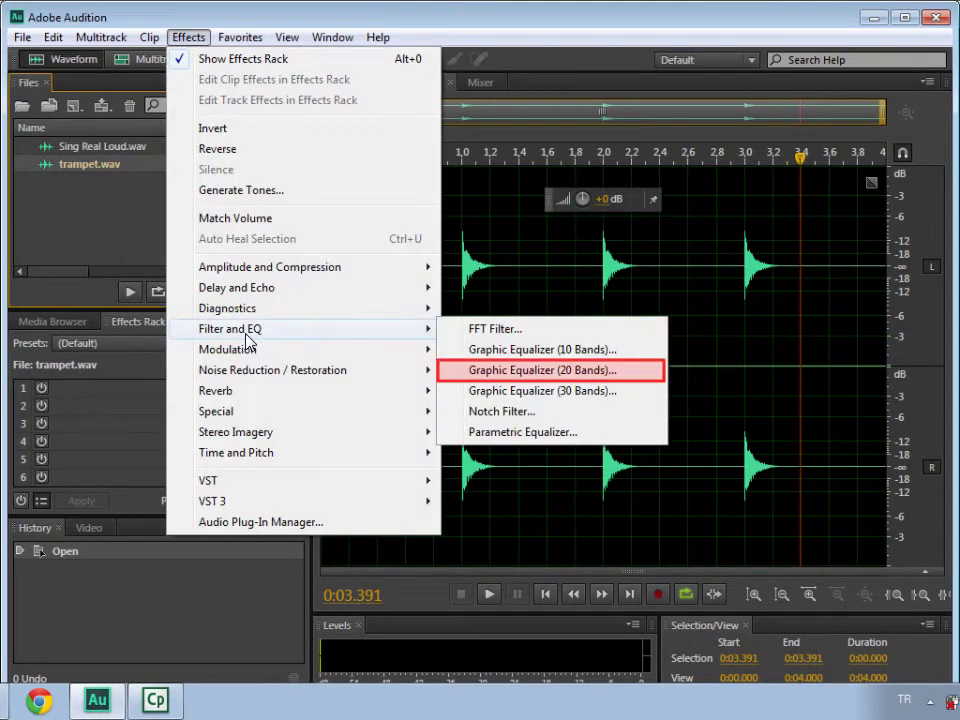
click(516, 371)
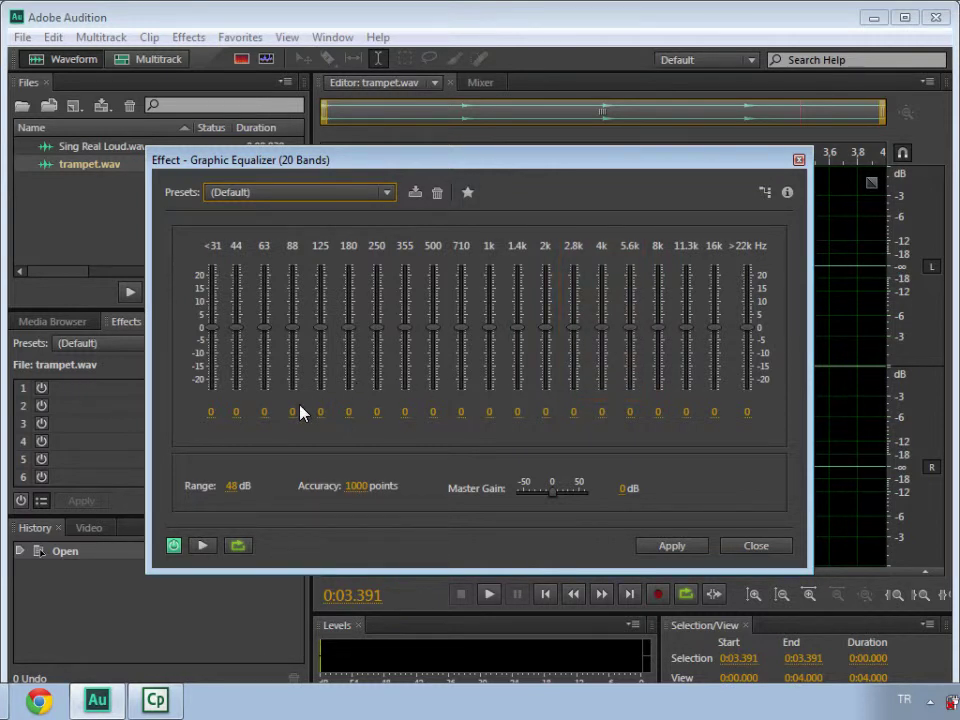
click(203, 546)
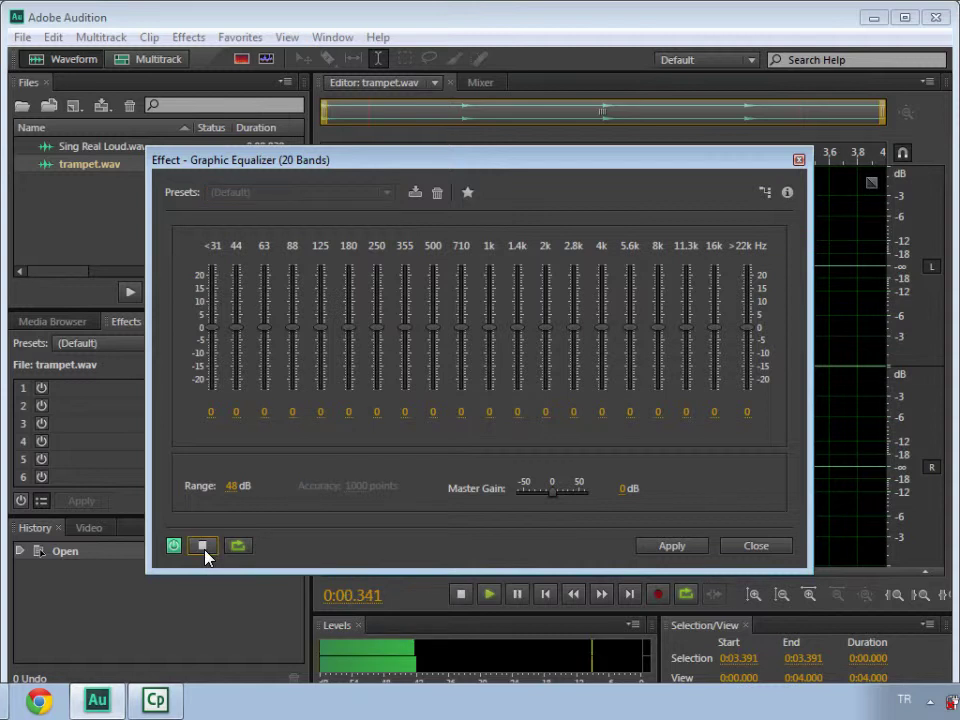
- Try boosting the 4k band to 13.7 dB and the 5.6k band to 17.3 dB, and cutting 5.6k to -19.8 dB
drag(601, 332, 602, 330)
drag(601, 332, 632, 290)
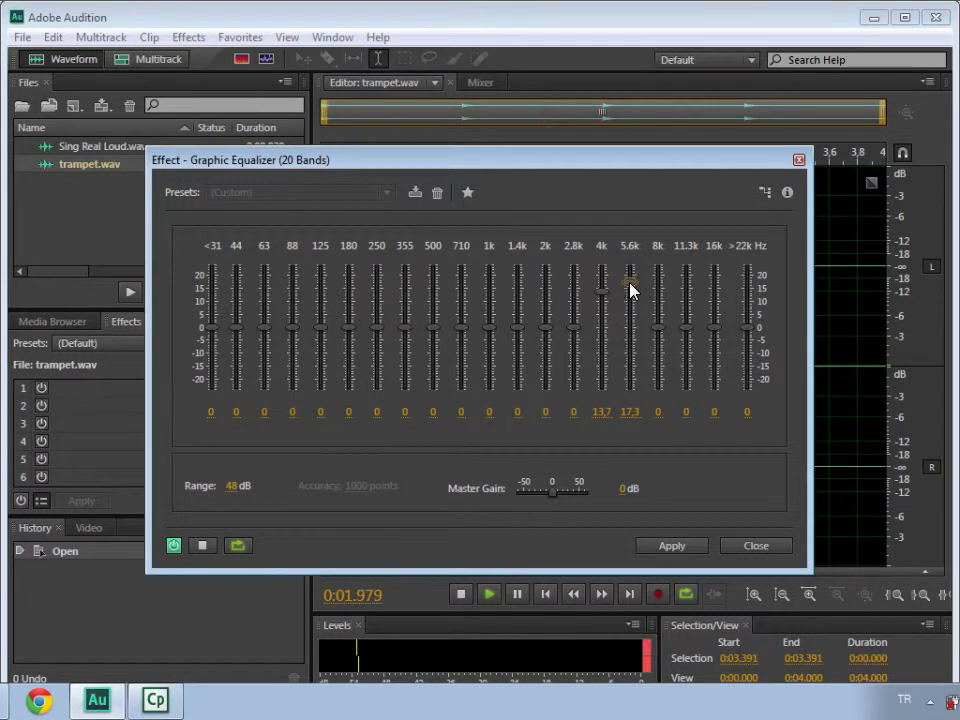
drag(632, 290, 636, 386)
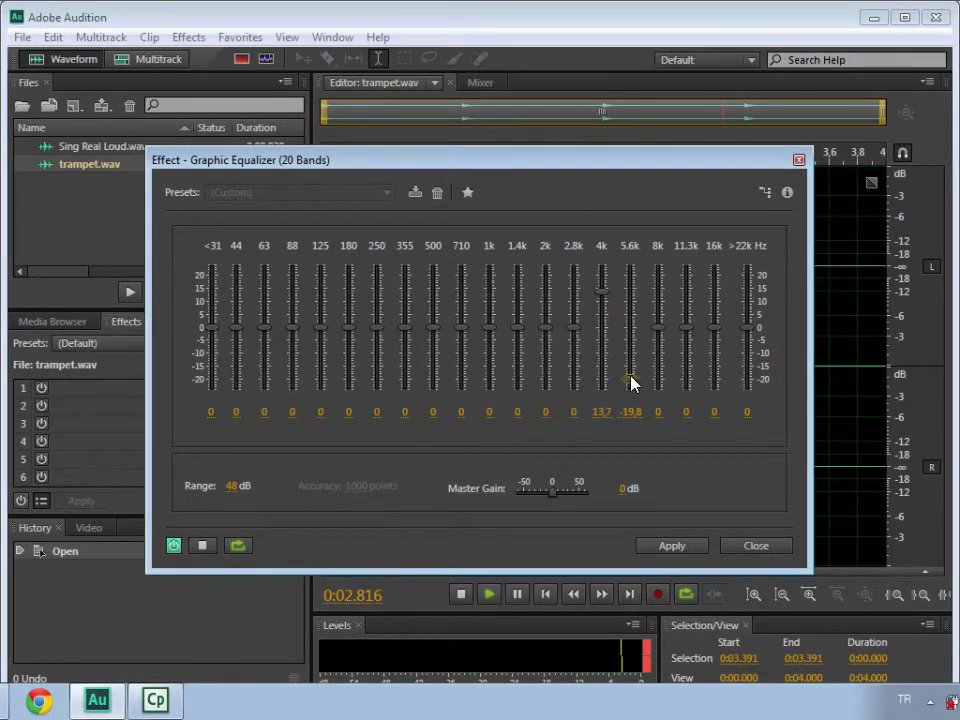
- Set the 4k band to about 9.7 dB and the 5.6k band to about 6.1 dB, and stop the preview
drag(631, 381, 603, 307)
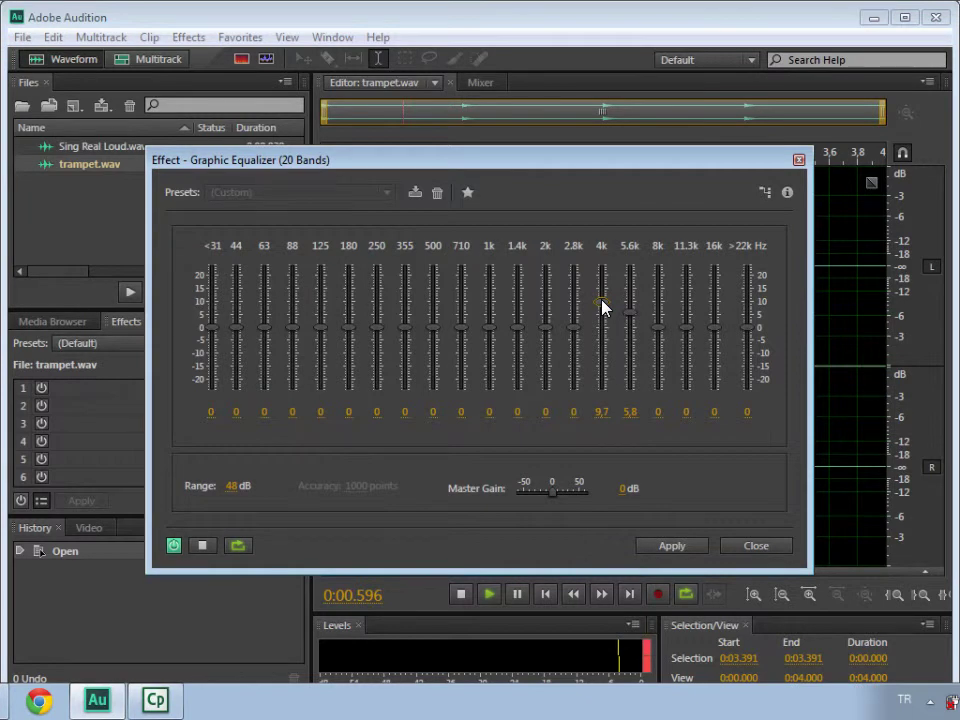
drag(627, 306, 629, 311)
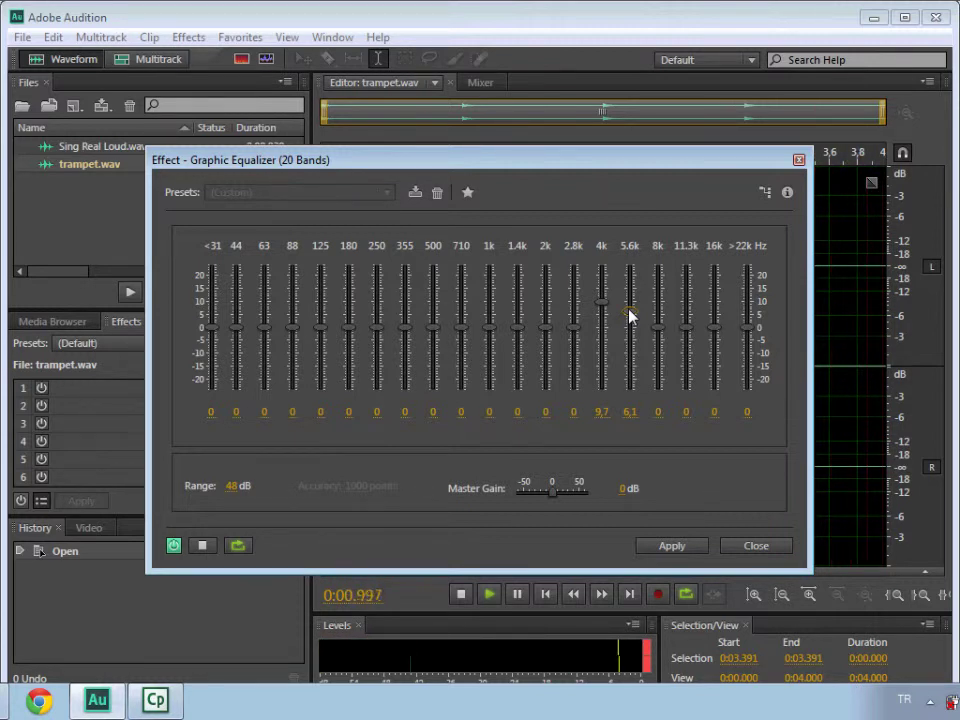
key(space)
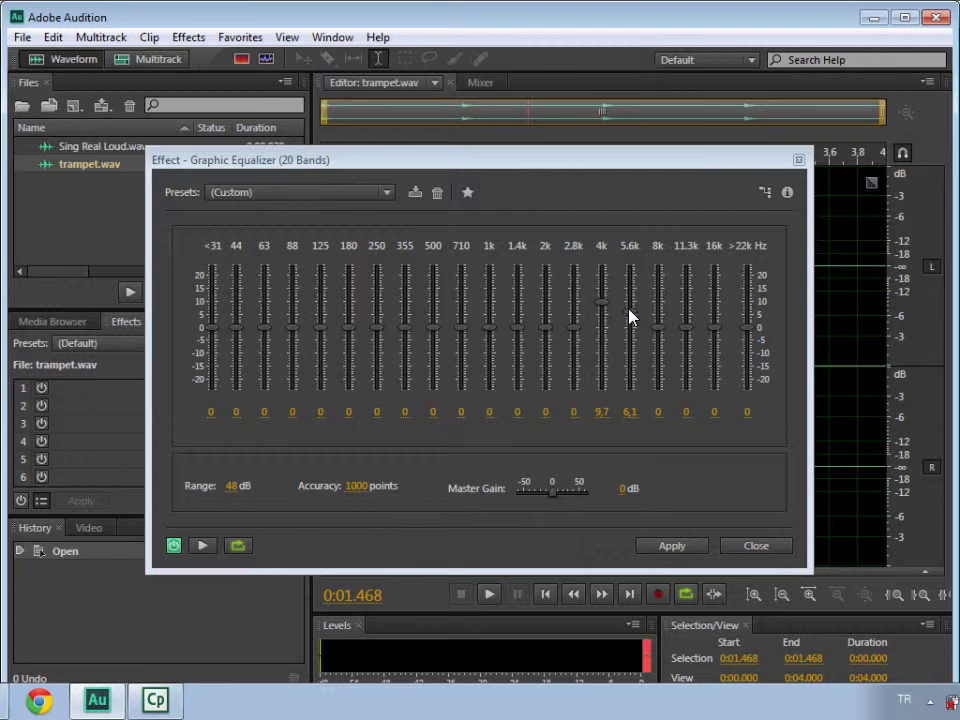
- Switch to Sing Real Loud.wav and select its first phrase, from 0:00.000 to 0:02.366, moving the equalizer window as needed
double_click(101, 147)
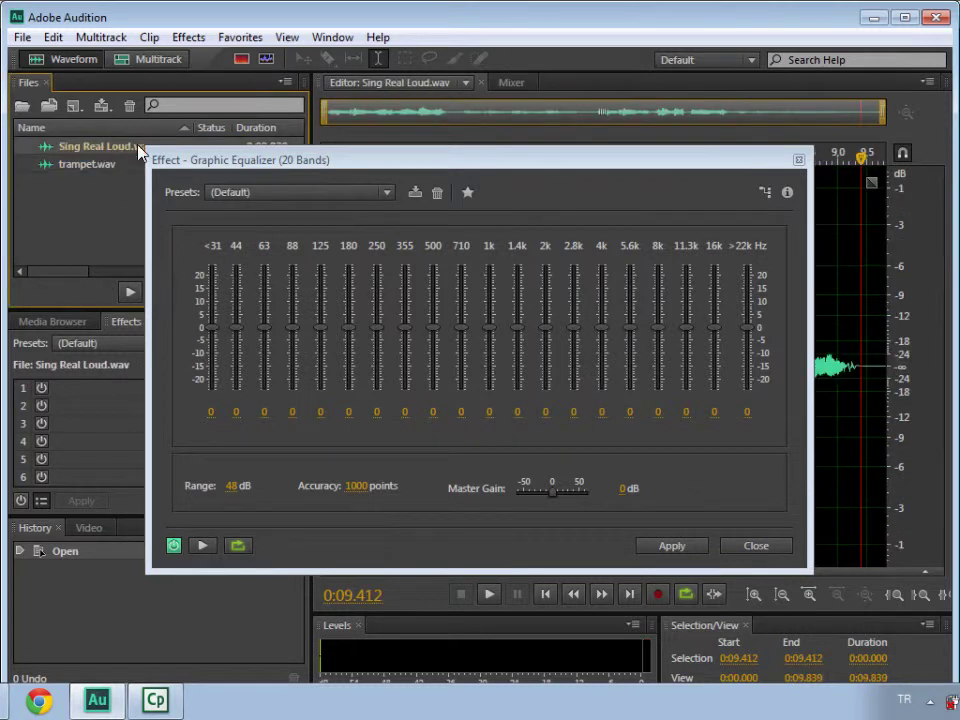
drag(259, 158, 657, 220)
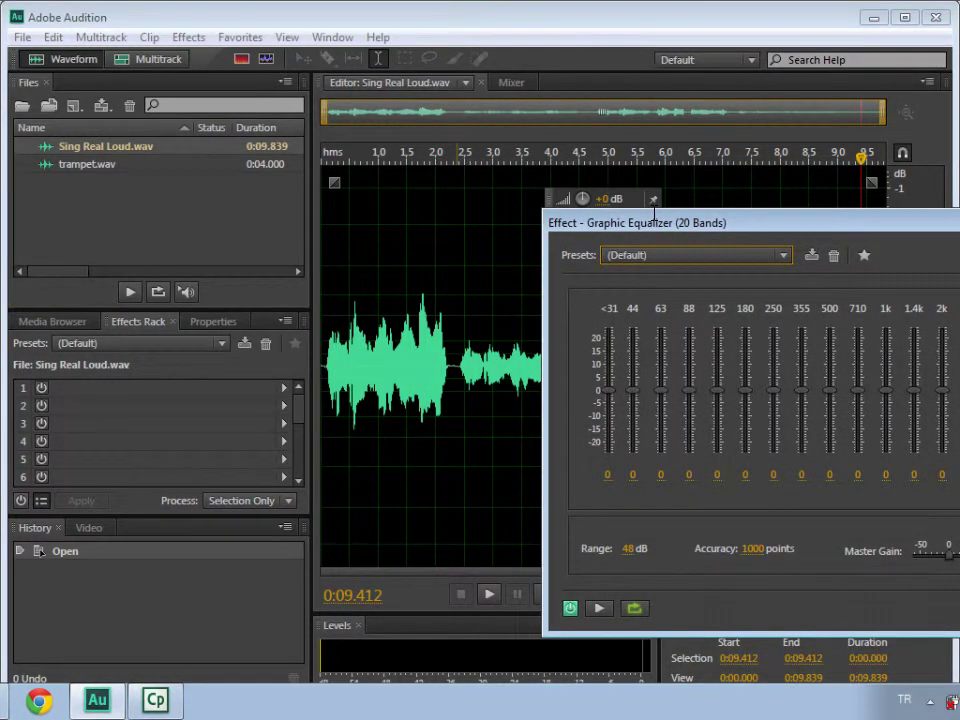
drag(456, 350, 257, 296)
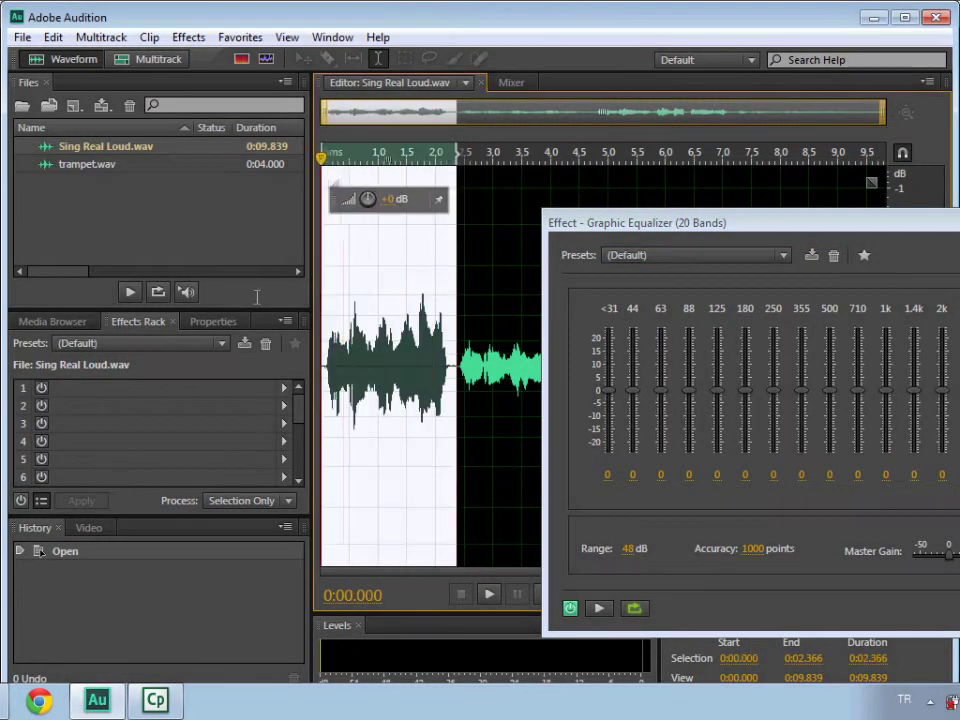
drag(568, 232, 203, 230)
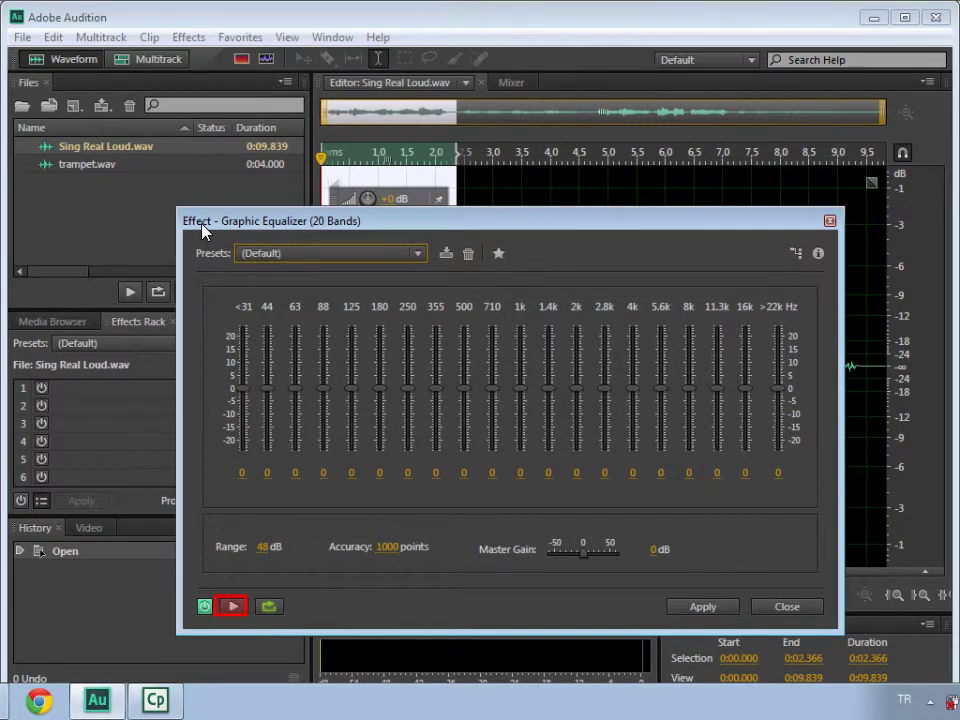
- Preview the selected phrase with the 5.6k band boosted to 18 dB and the 8k band to 17.3 dB
click(233, 606)
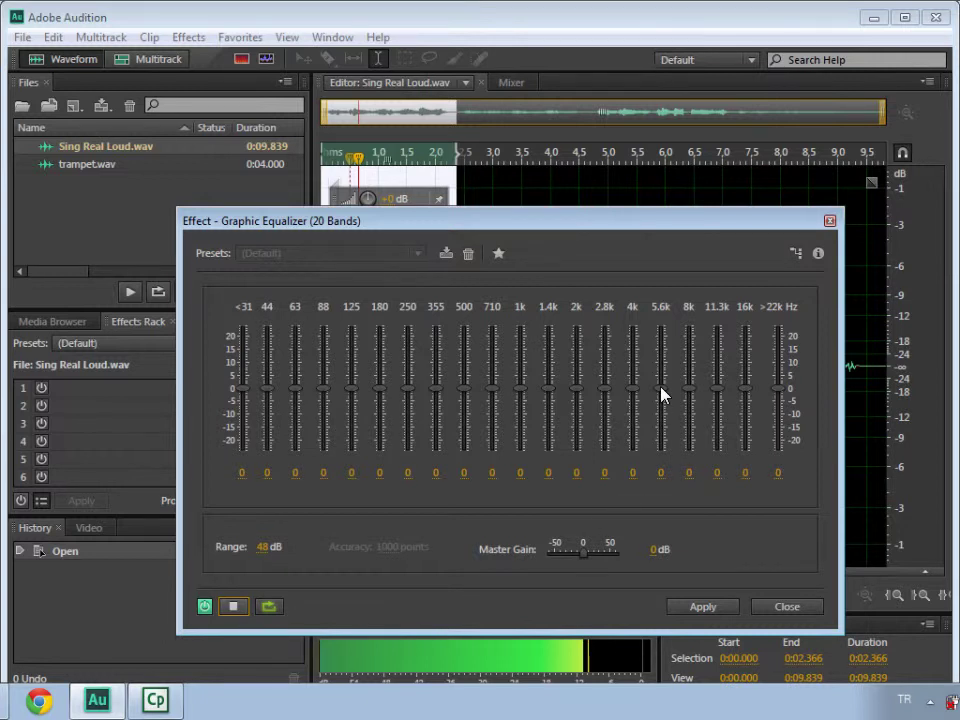
drag(662, 393, 667, 340)
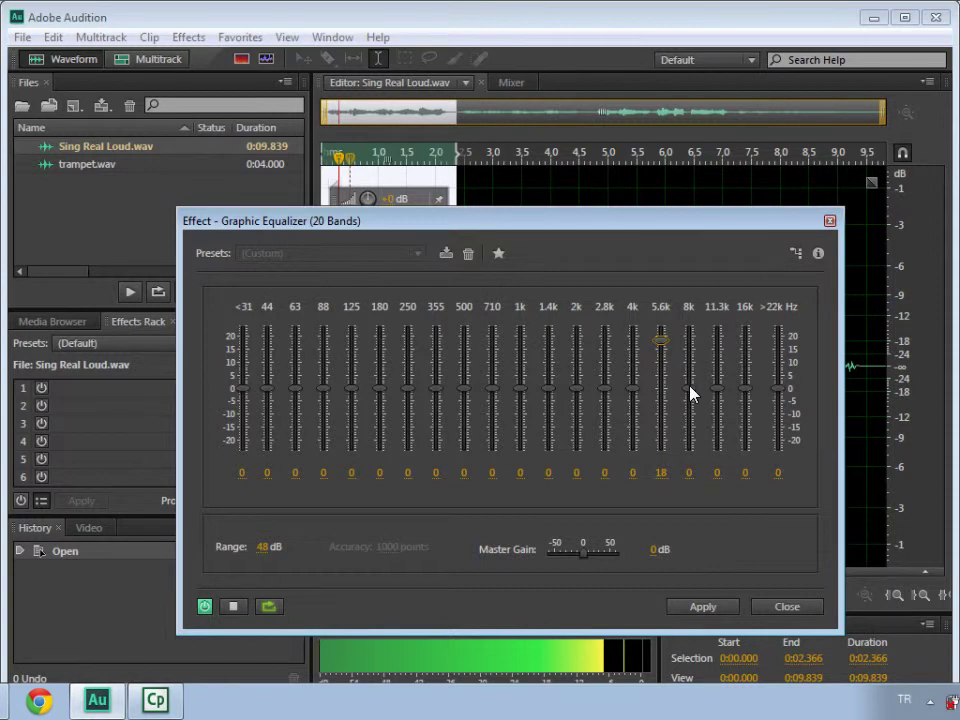
drag(690, 392, 690, 345)
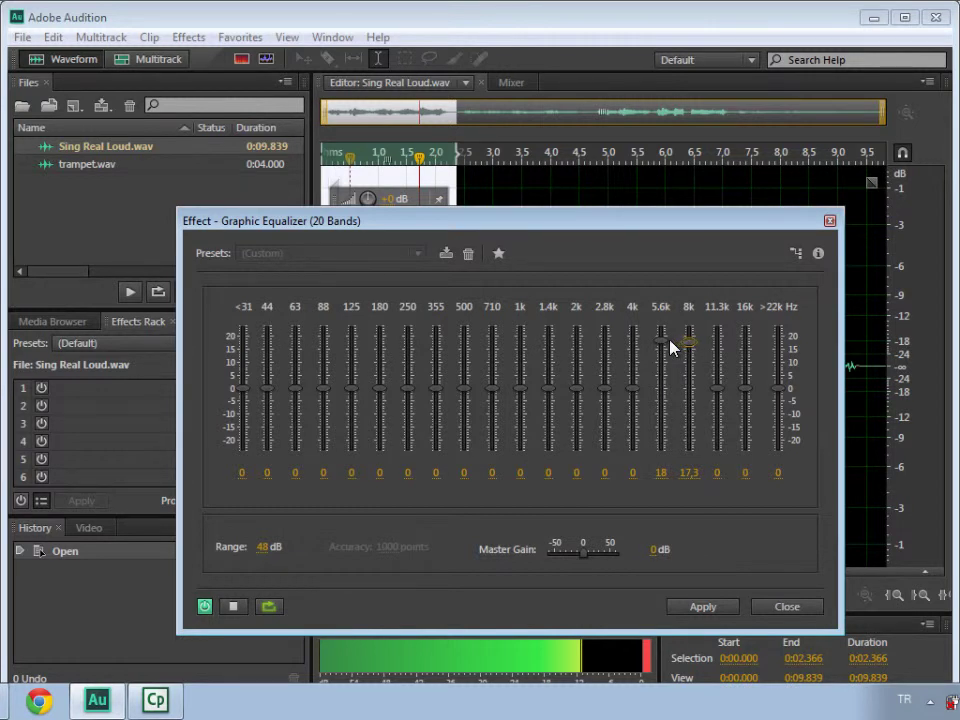
- Cut the 5.6k band to about -5.8 dB and the 8k band to -9 dB, and preview the phrase again
drag(662, 343, 662, 407)
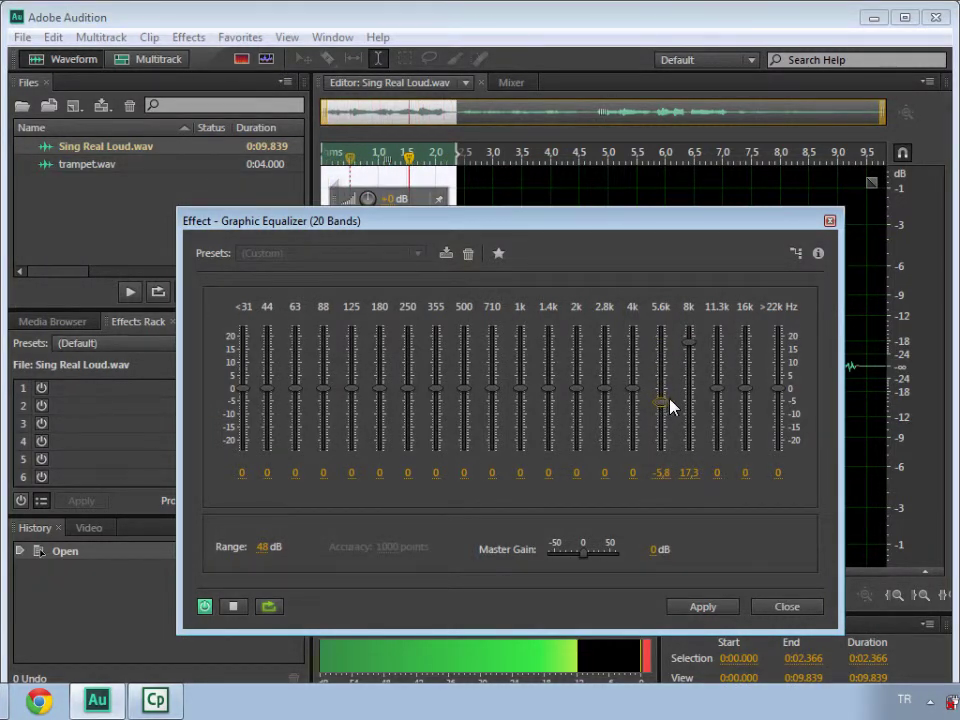
drag(689, 343, 689, 408)
key(space)
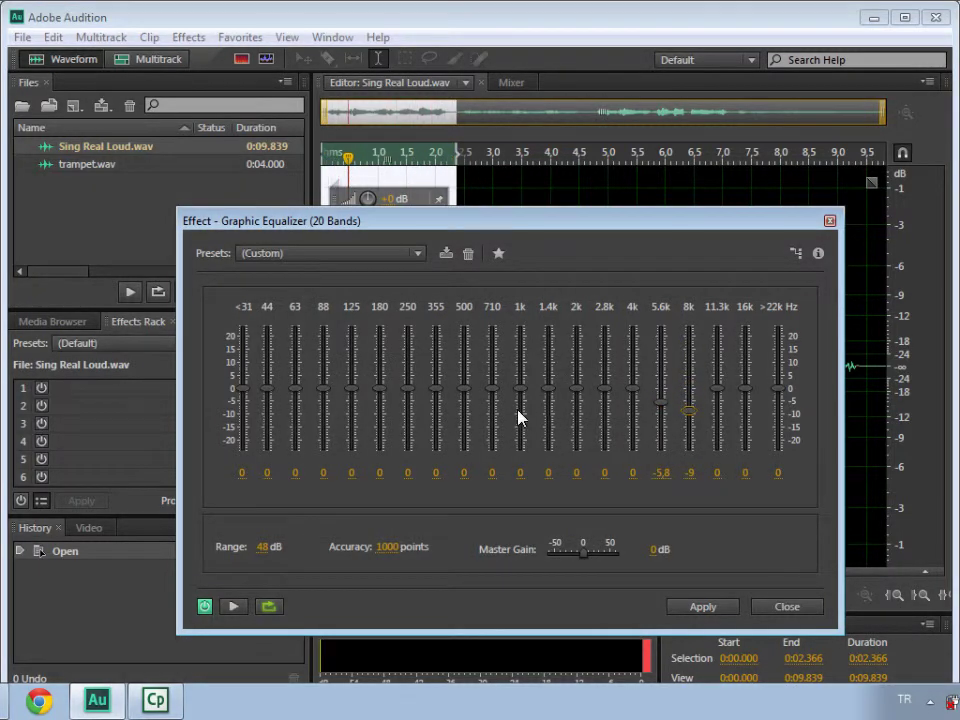
key(space)
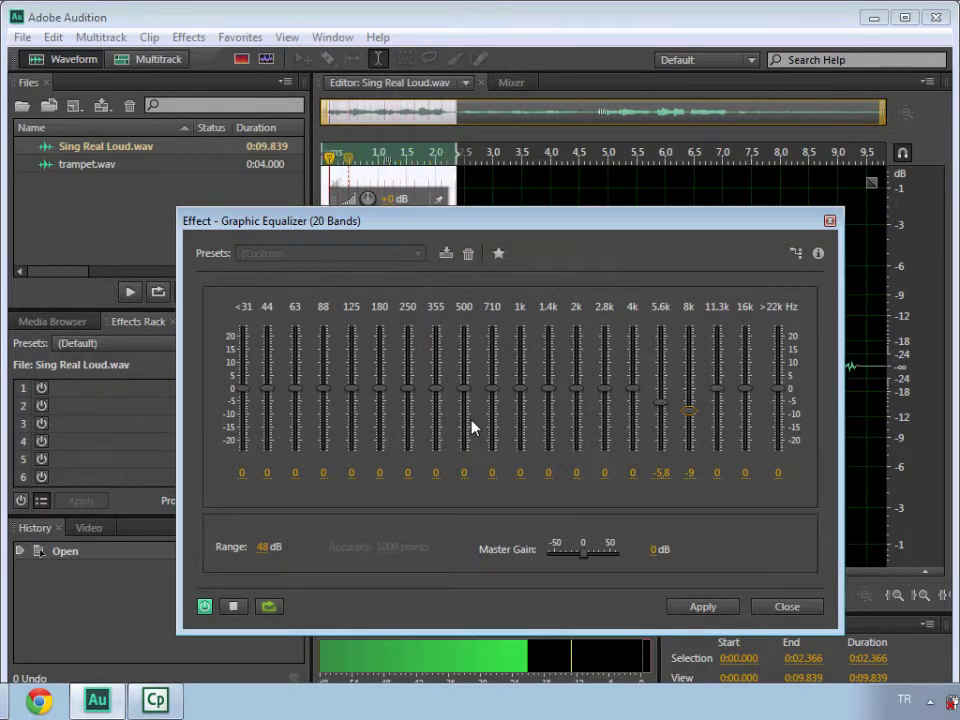
key(space)
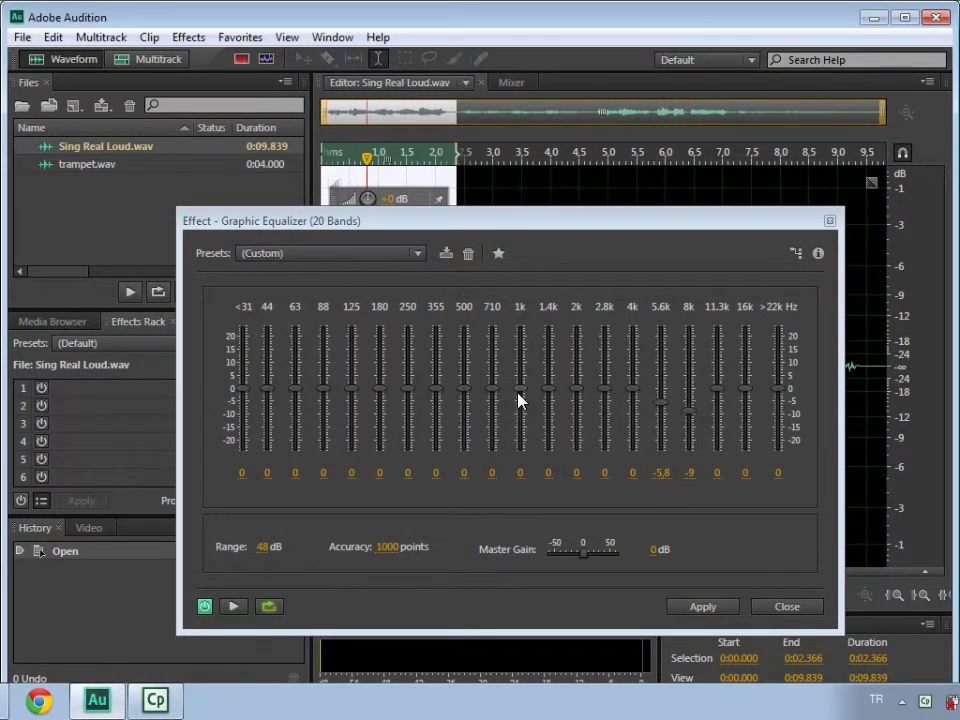
- Preview the selected phrase with the equalizer alternately bypassed and enabled, and close the Graphic Equalizer without applying it
click(232, 606)
click(205, 607)
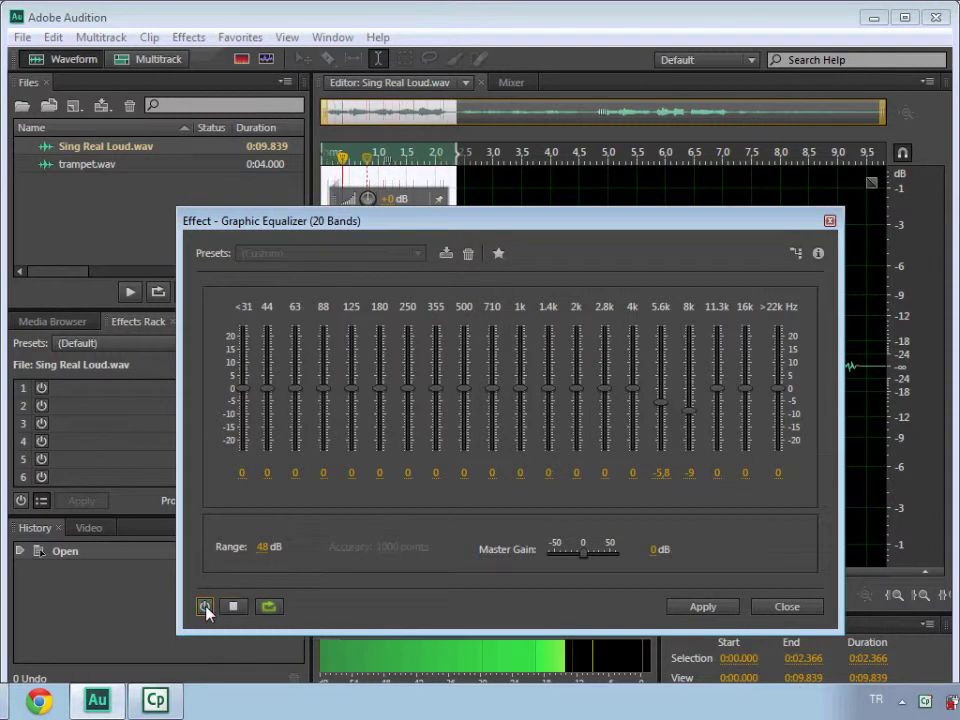
click(205, 607)
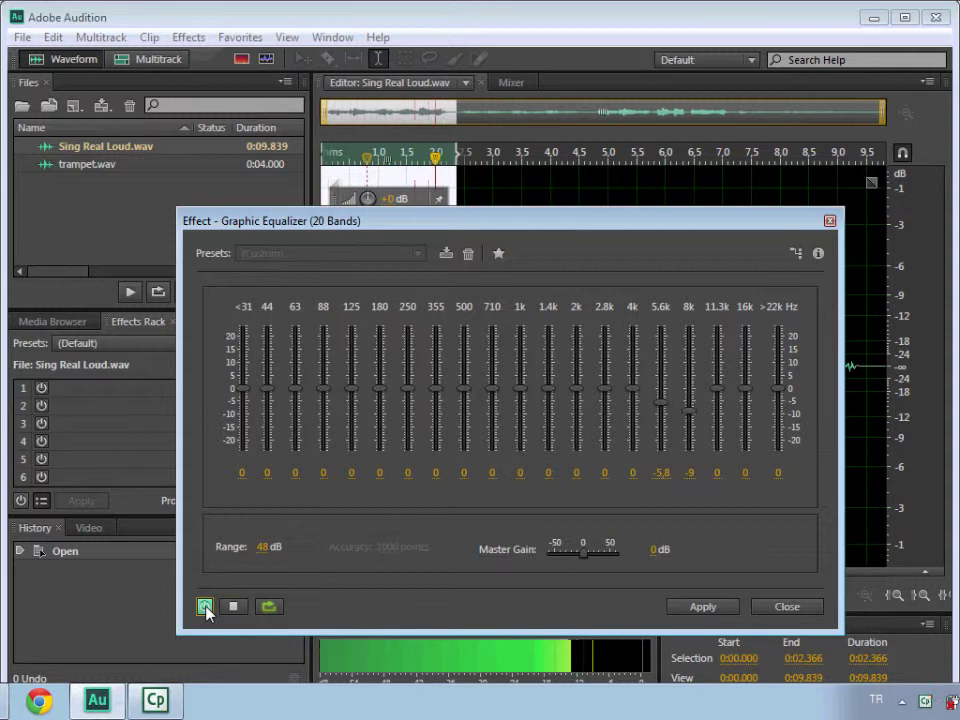
click(205, 607)
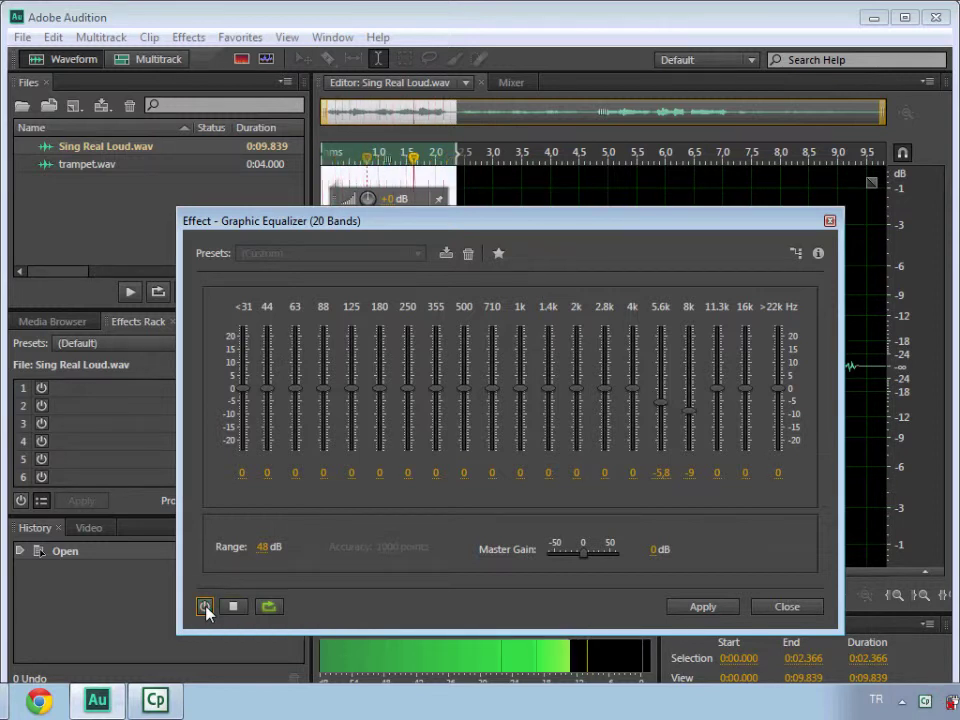
click(205, 607)
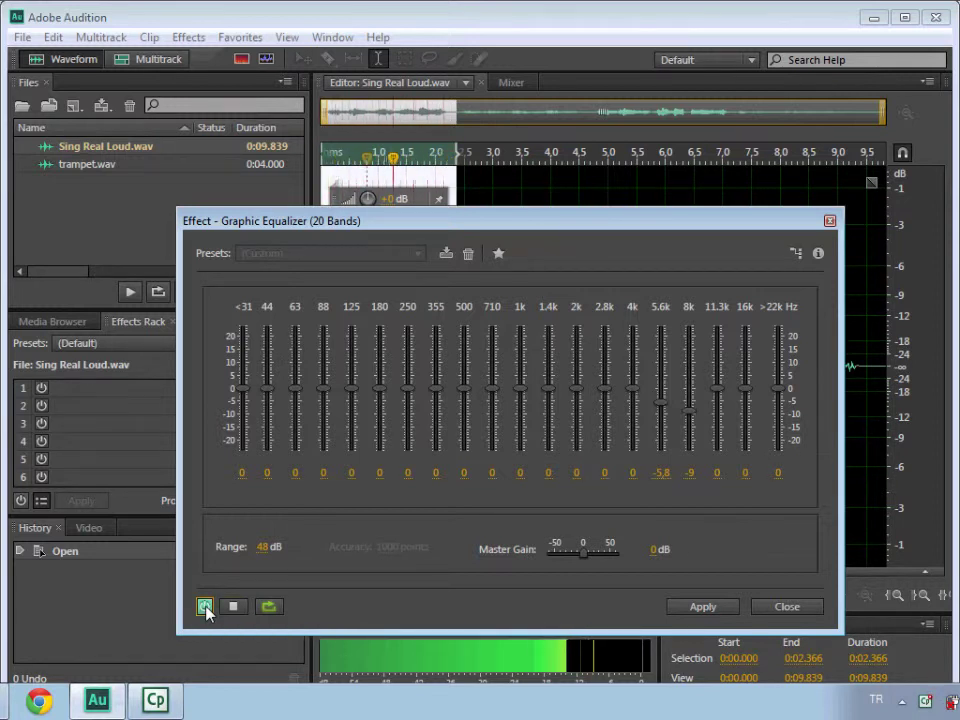
key(space)
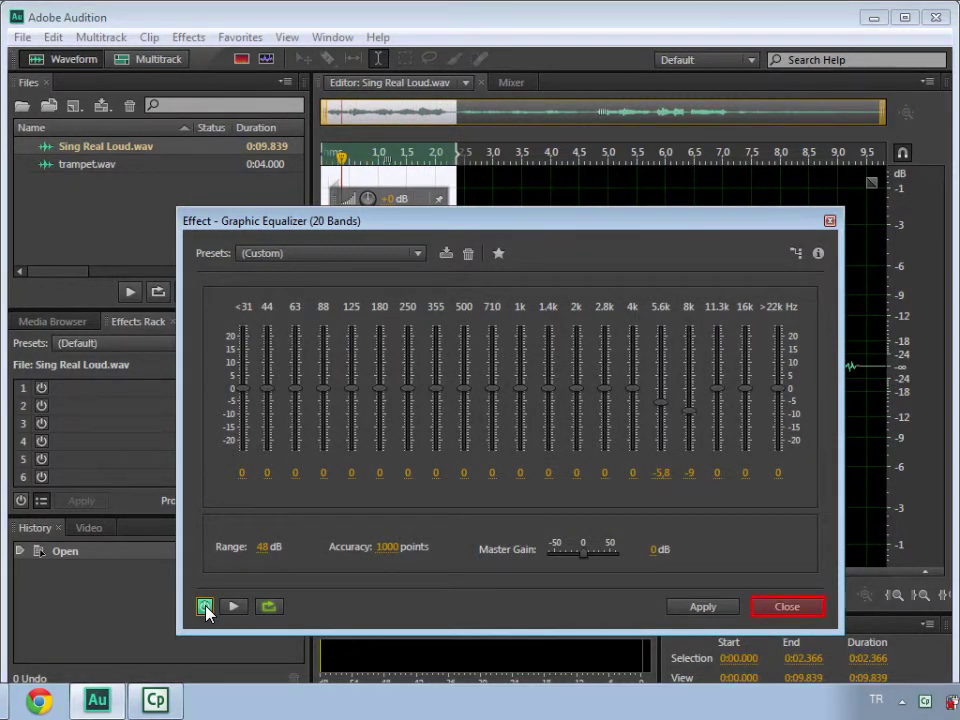
click(786, 607)
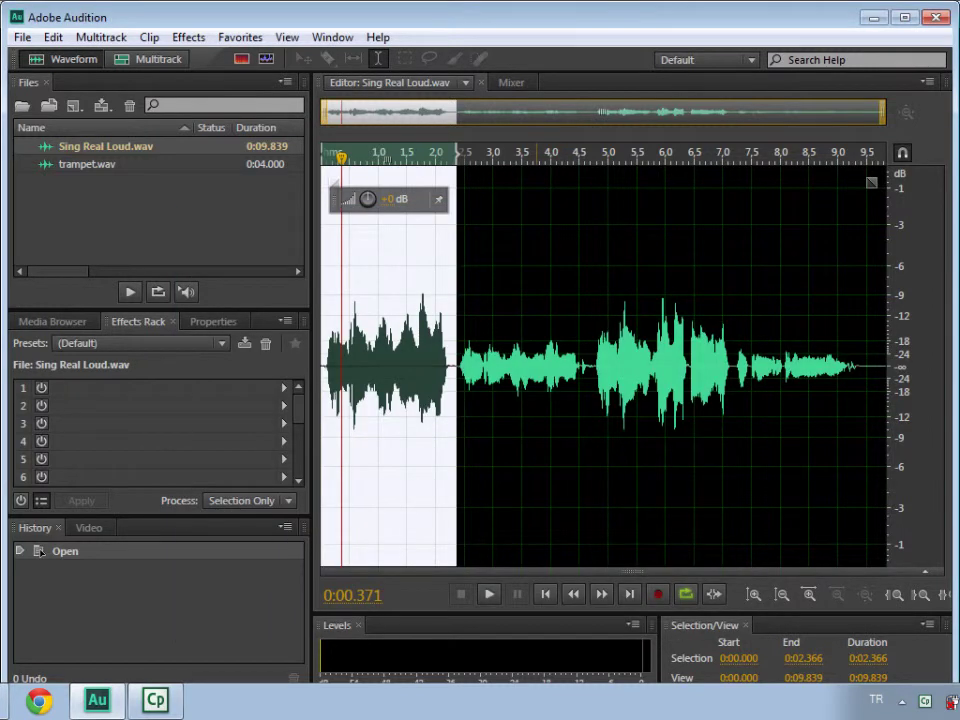
- Clear the phrase selection and open the FFT Filter effect for the whole vocal recording
click(537, 482)
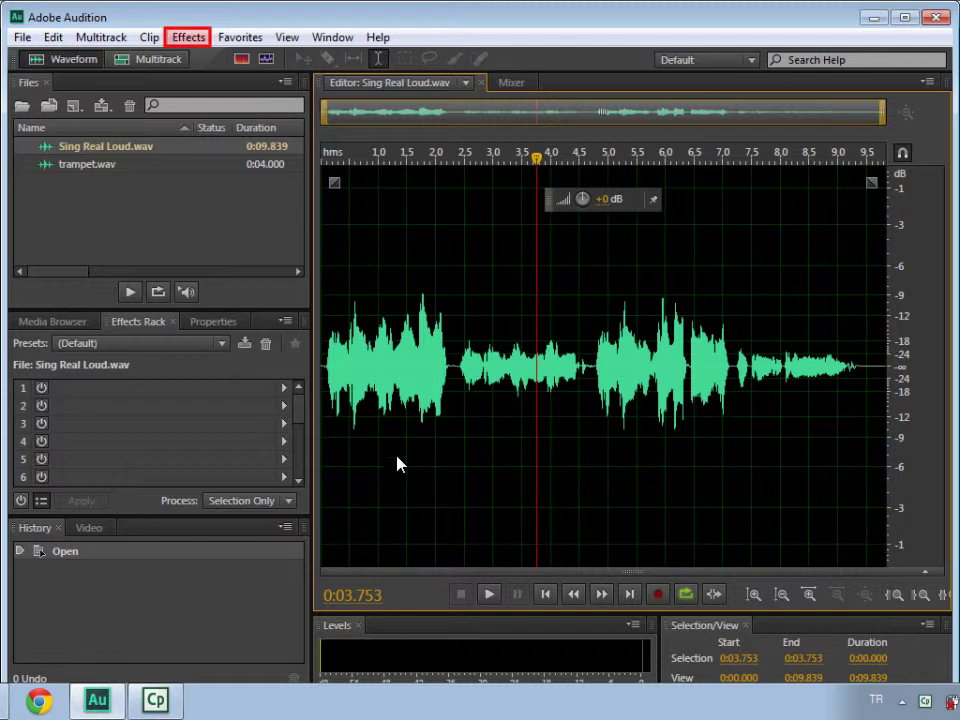
click(189, 37)
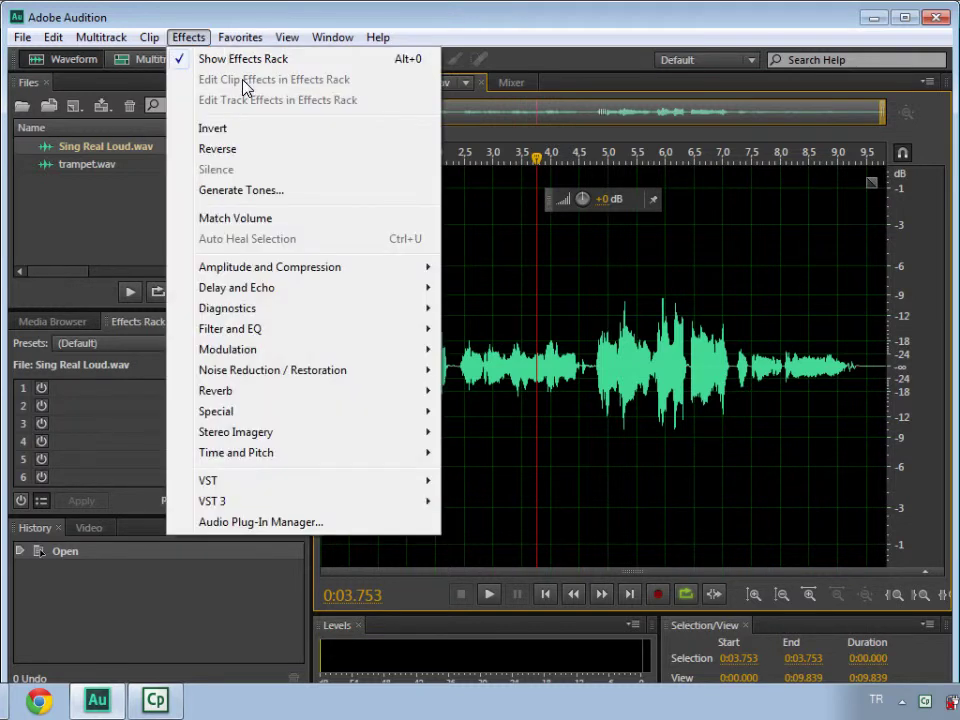
mouse_move(270, 291)
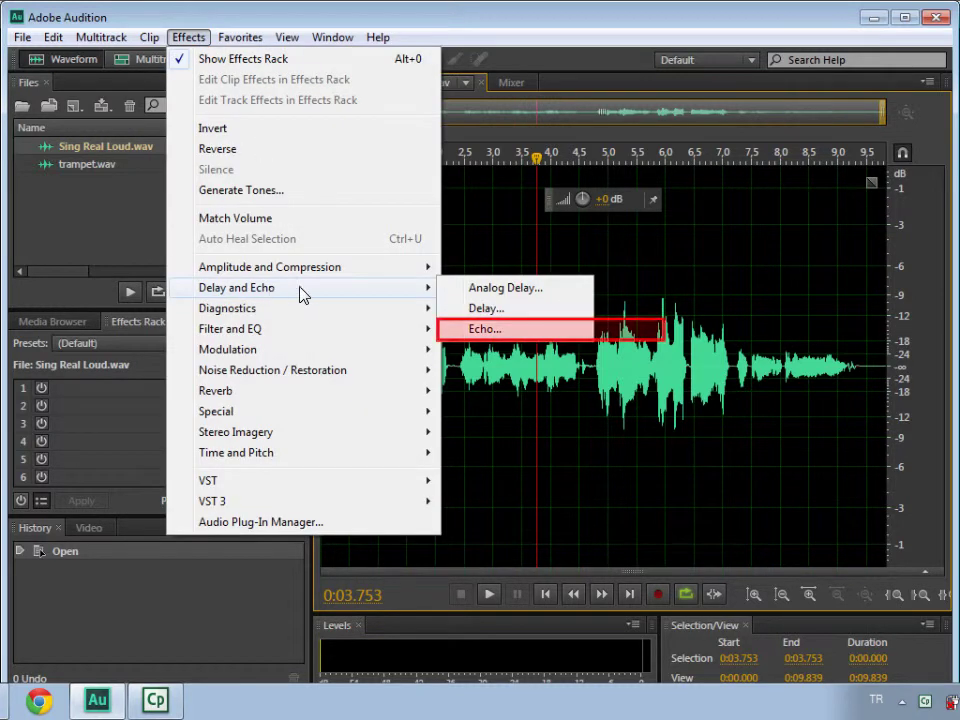
mouse_move(260, 328)
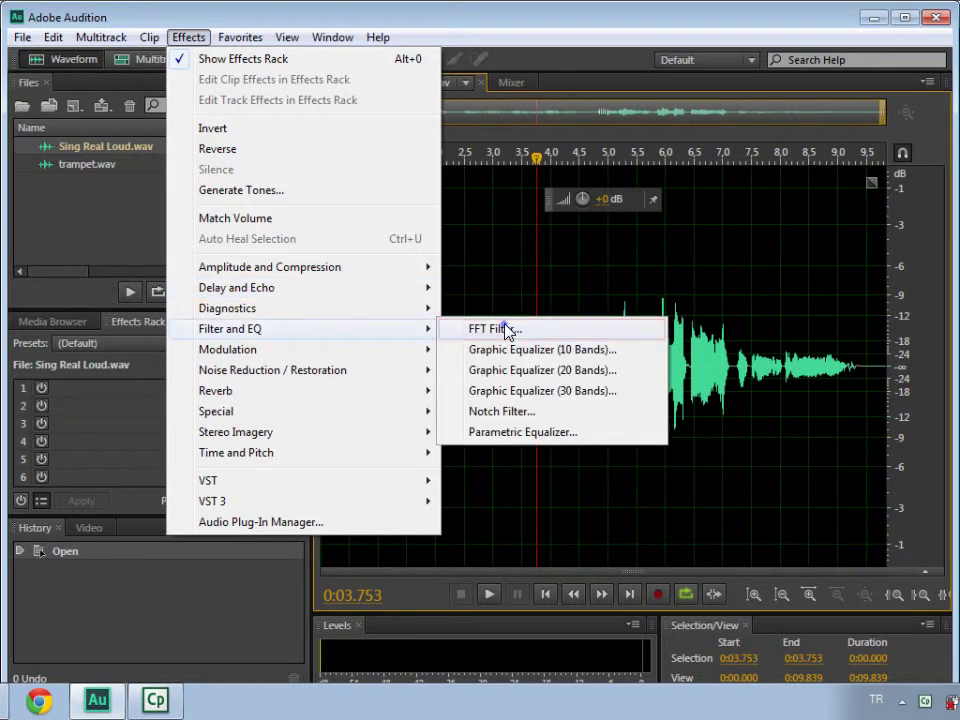
click(508, 328)
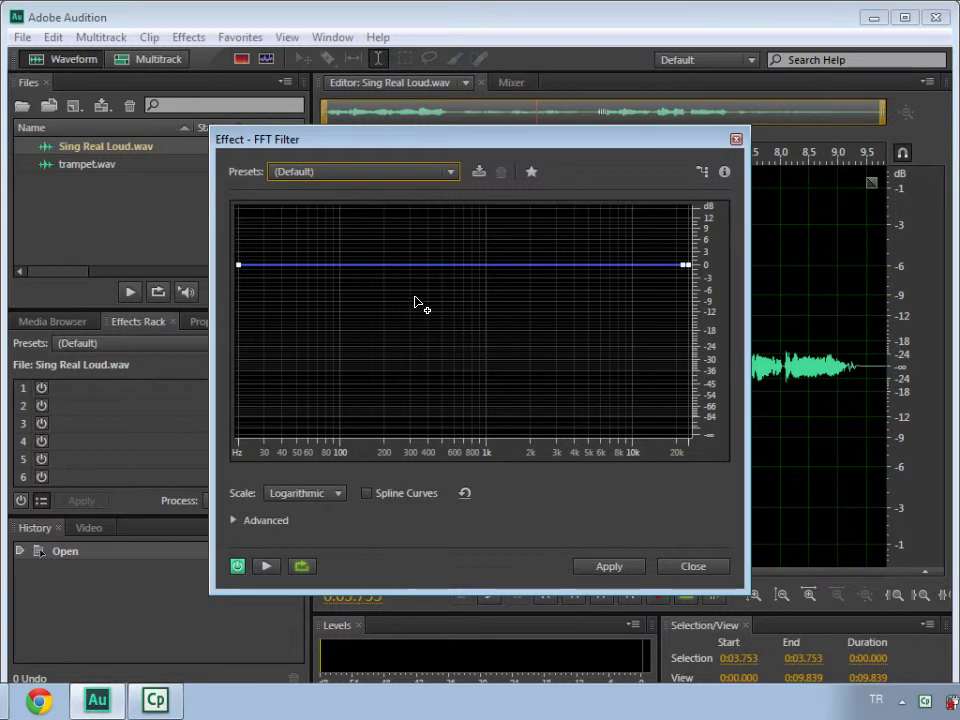
- Shape the filter curve with one point at about 326 Hz and -26 dB and another at about 1.9 kHz and -3 dB
drag(405, 269, 416, 349)
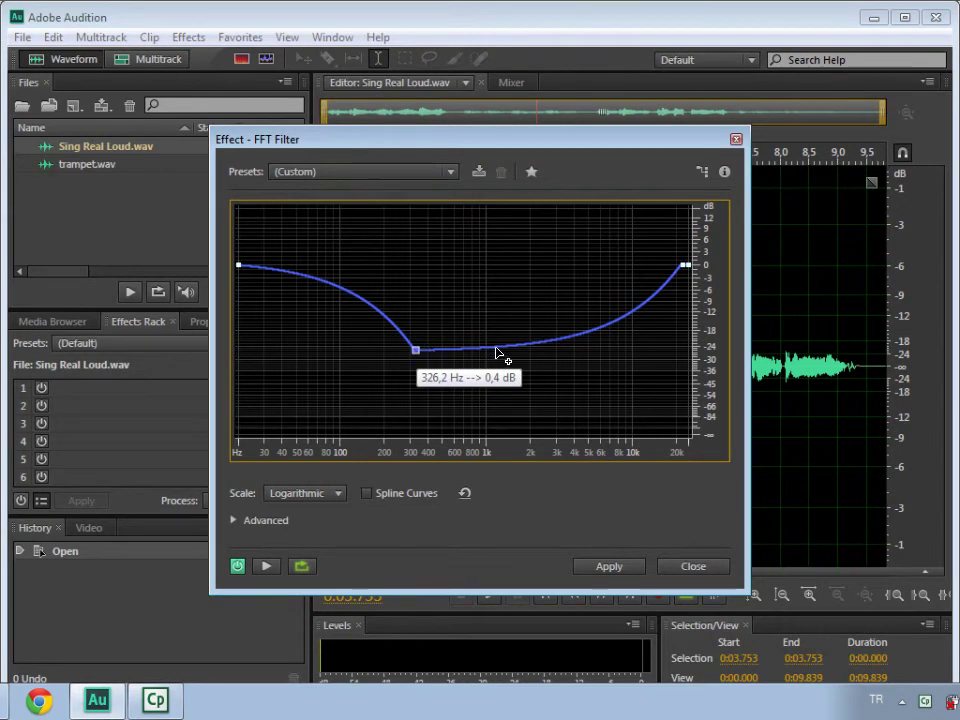
drag(553, 347, 529, 280)
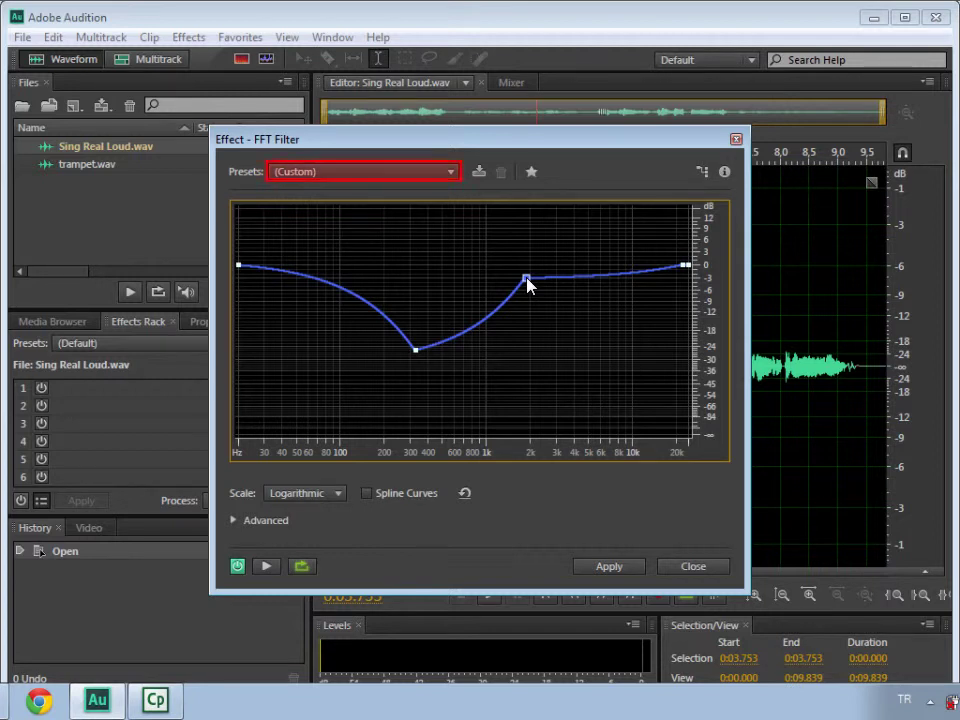
- Load the Telephone - Receiver preset in the FFT Filter and preview the vocal with it
click(450, 175)
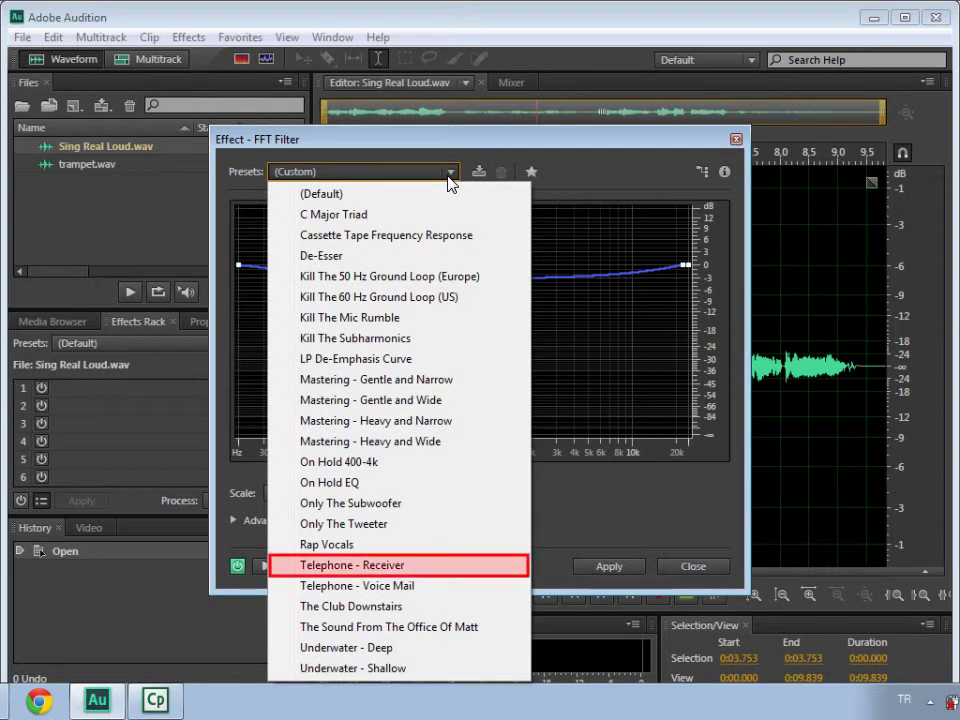
click(387, 568)
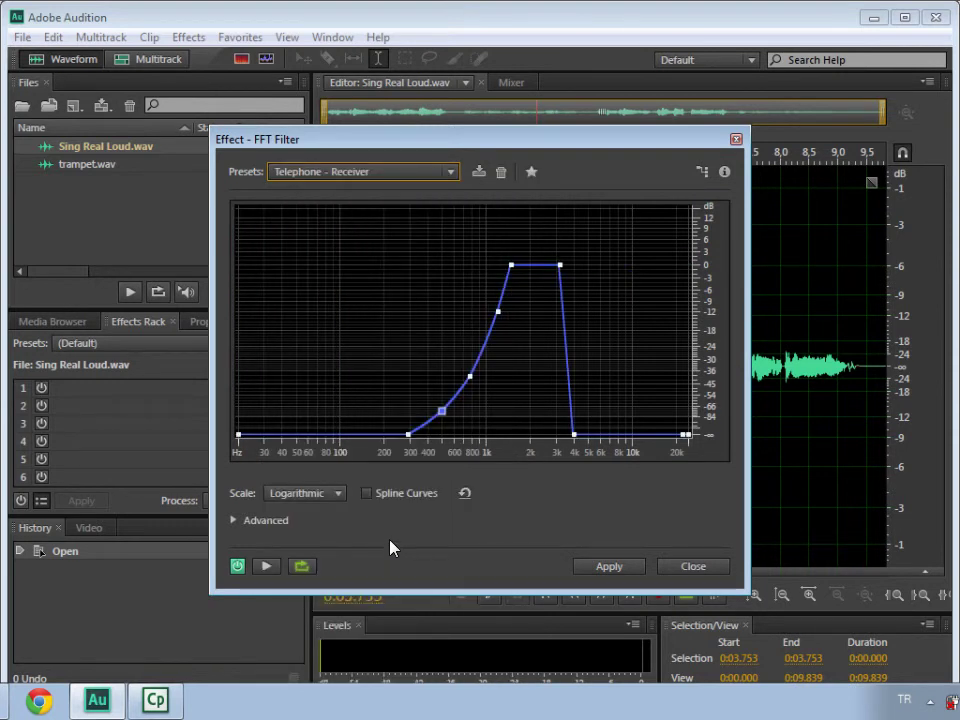
key(space)
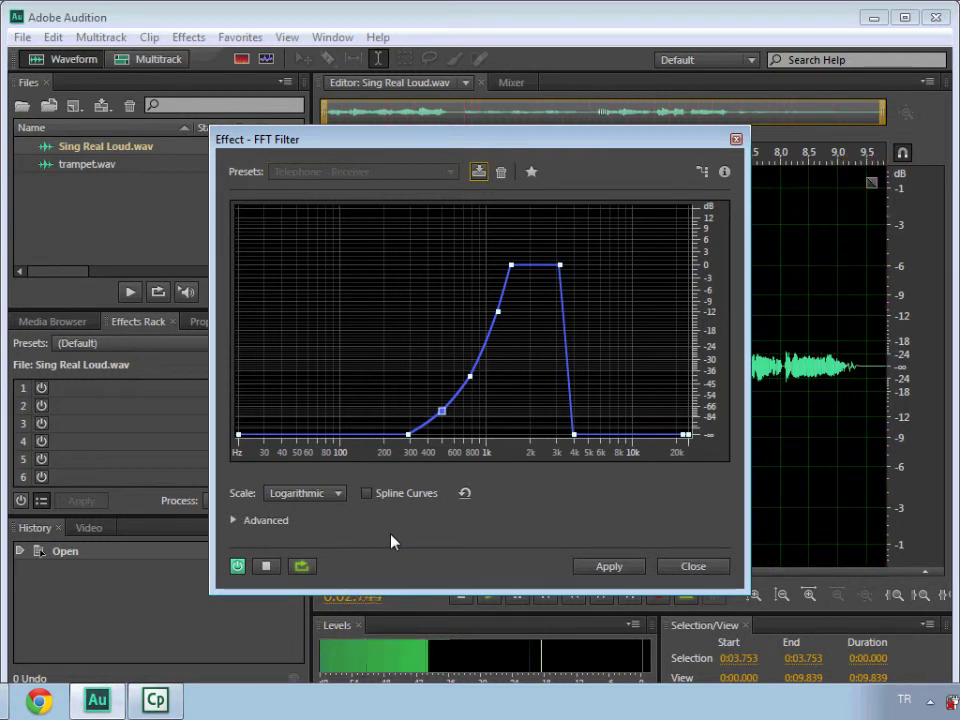
key(space)
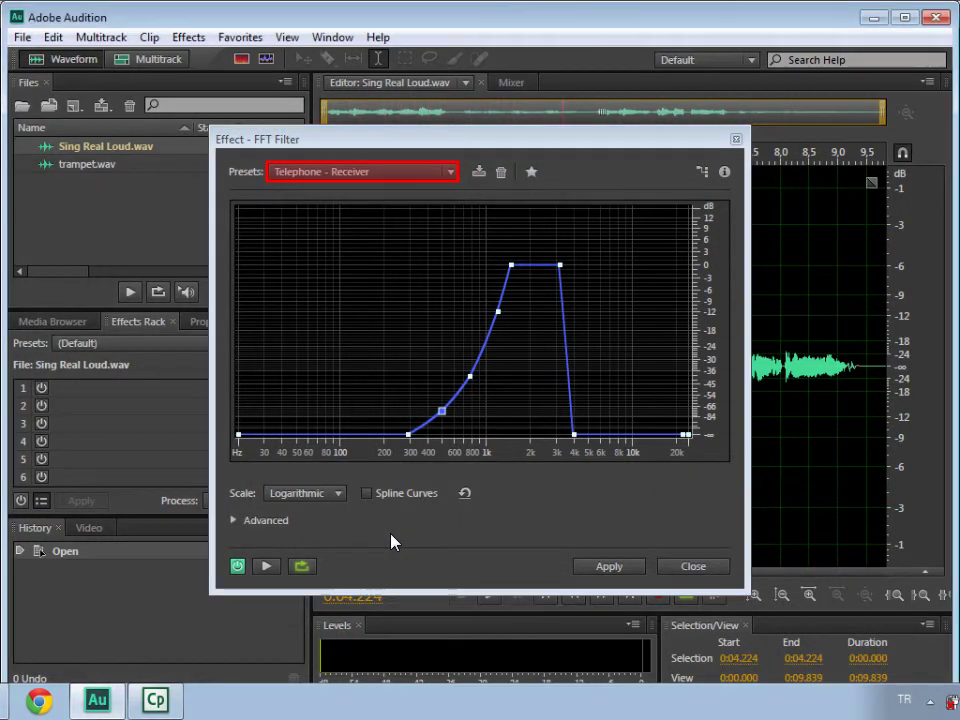
- Load the De-Esser preset and compare the vocal with the filter enabled and bypassed during preview
click(418, 178)
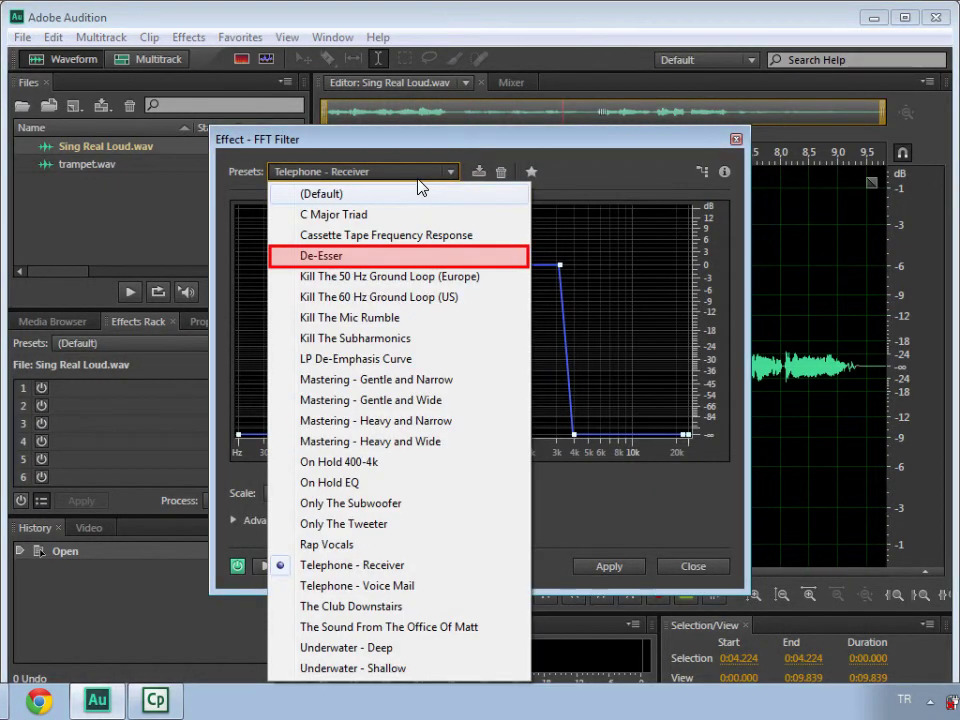
click(330, 256)
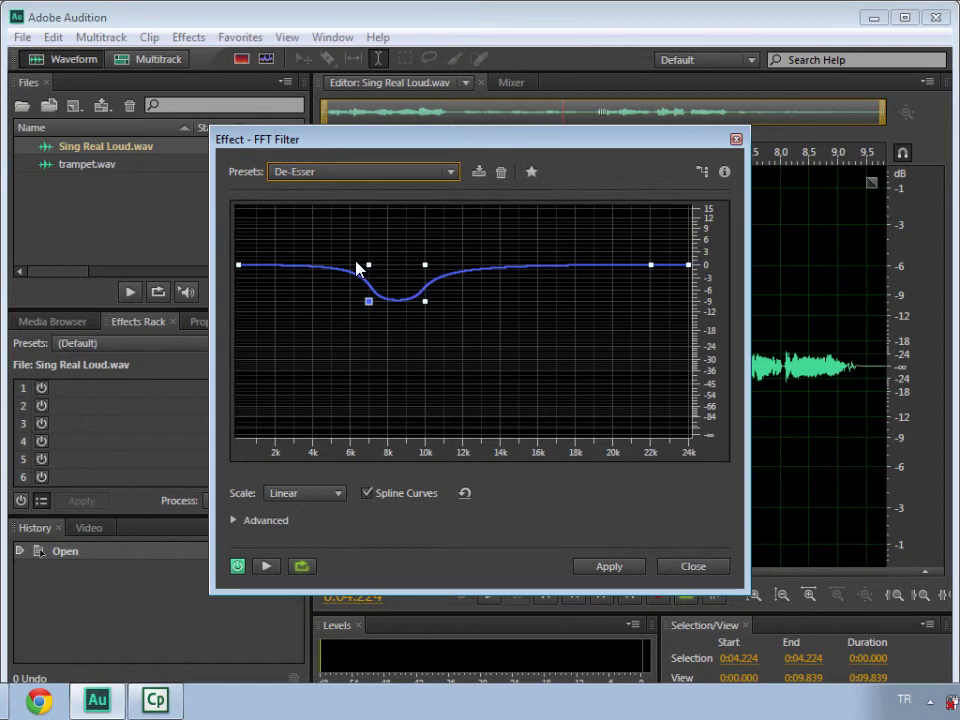
click(253, 567)
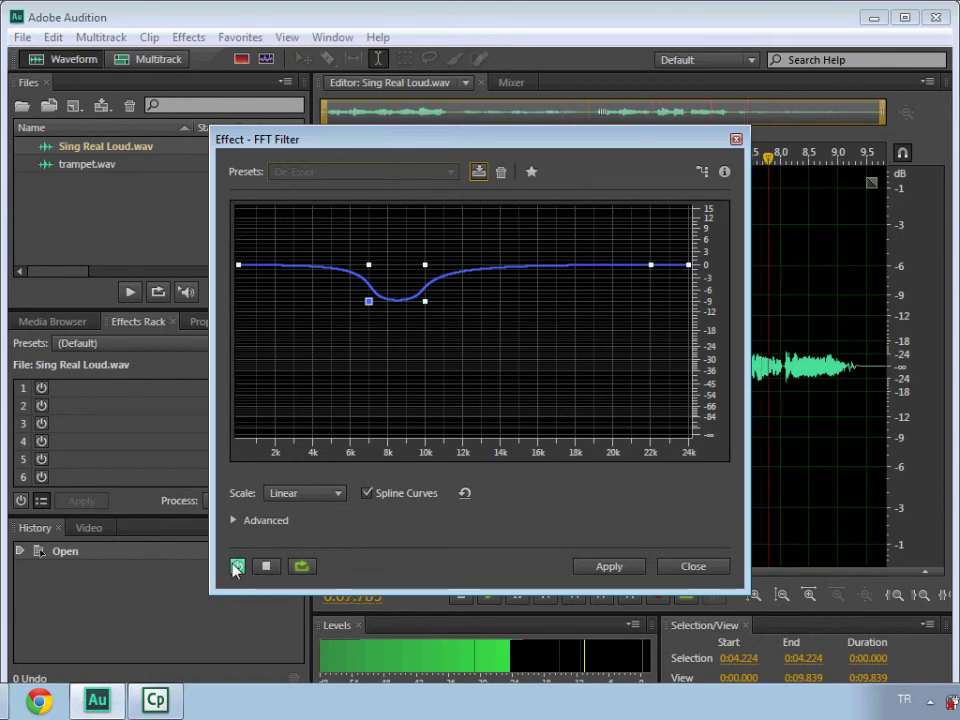
click(237, 567)
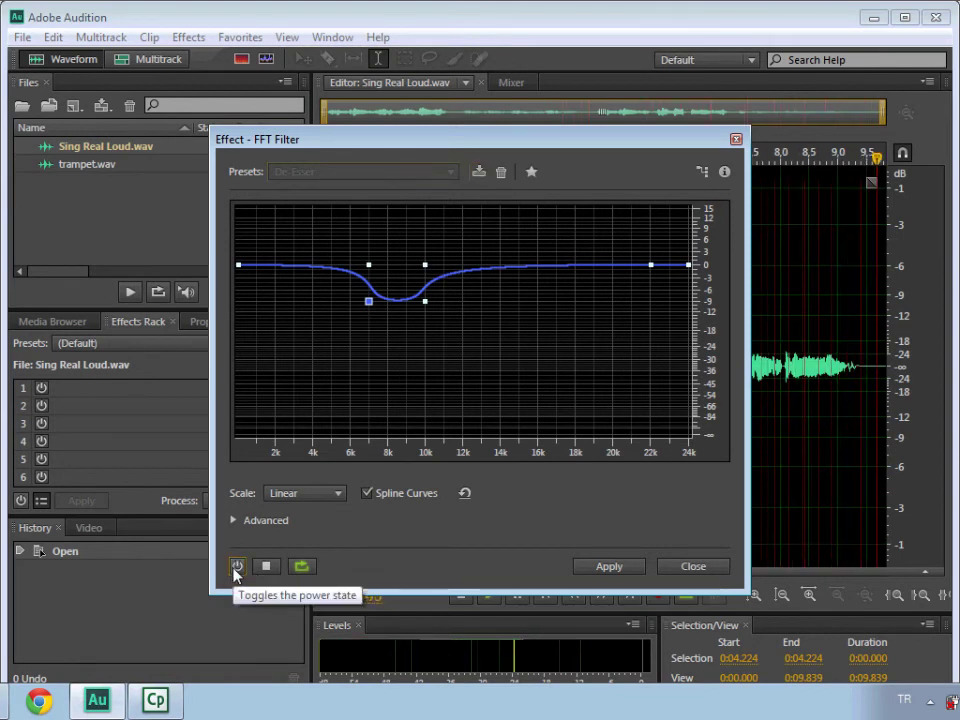
click(237, 567)
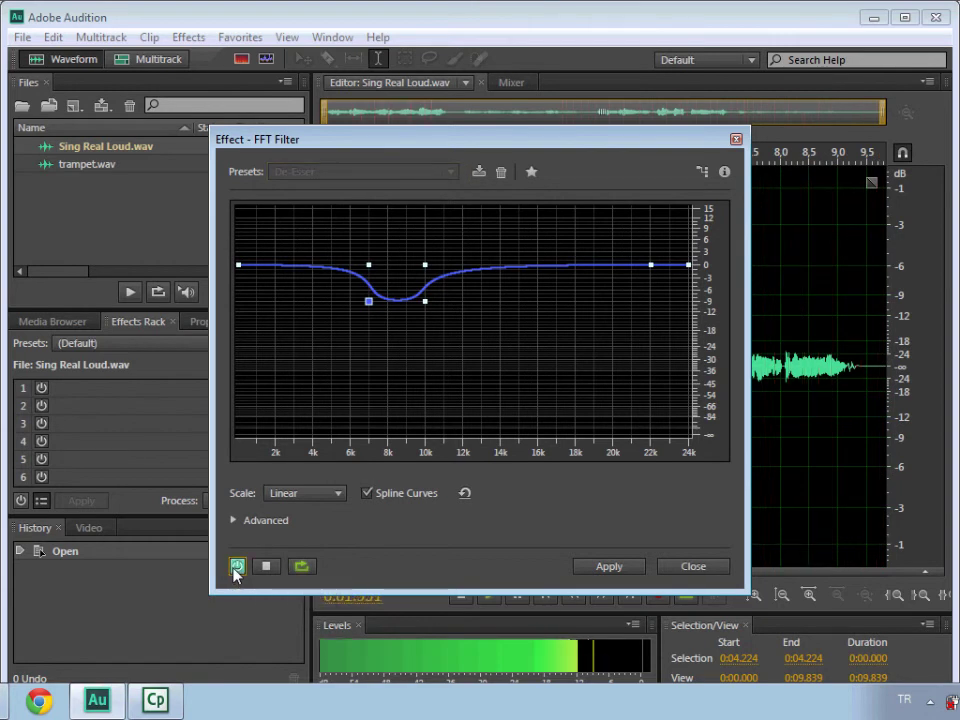
click(237, 567)
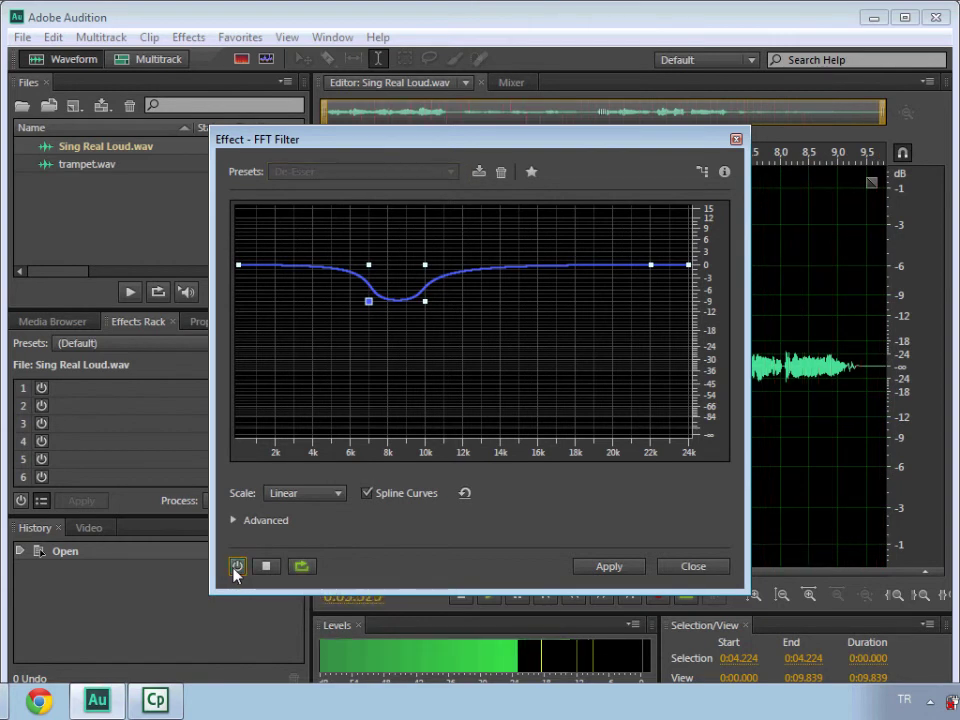
click(237, 567)
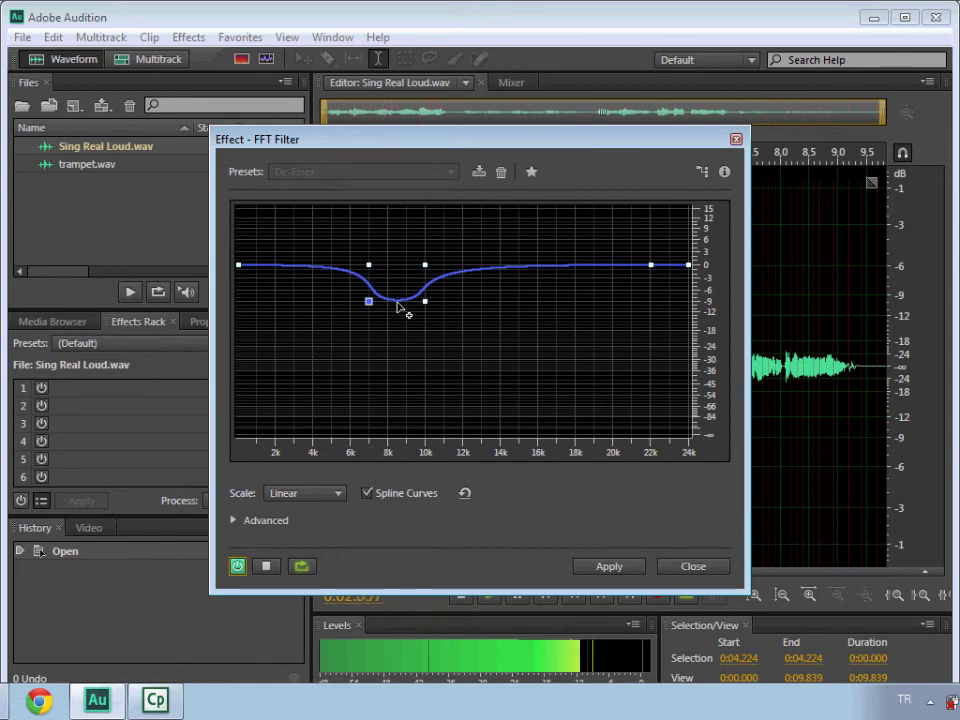
key(space)
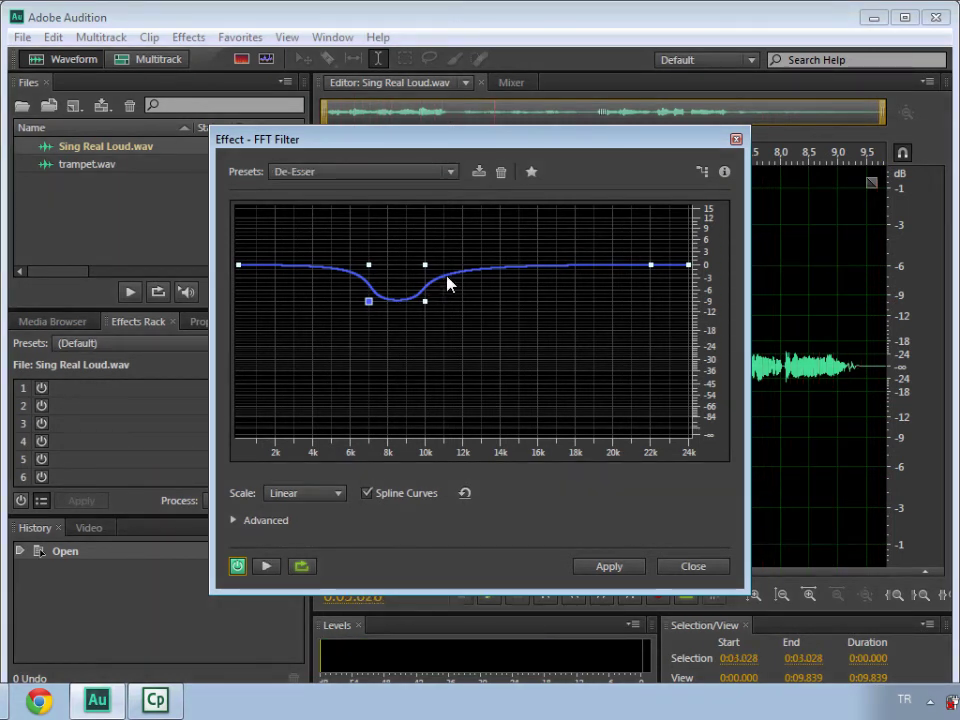
- Move the filter window up, return the playhead to the start, and preview the vocal with the De-Esser curve
drag(476, 143, 473, 87)
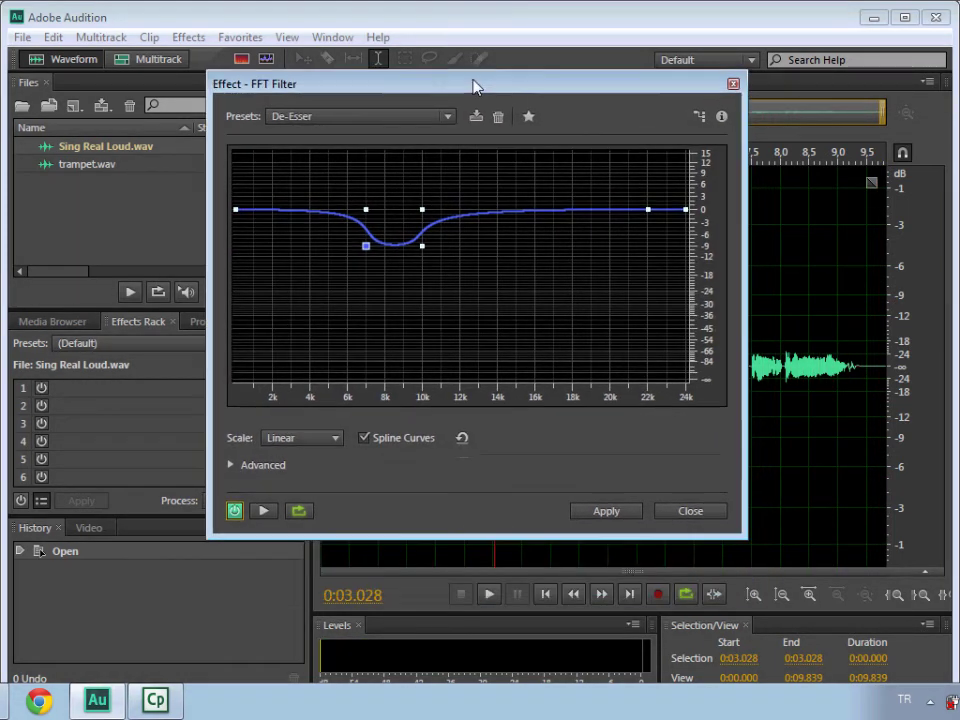
click(546, 596)
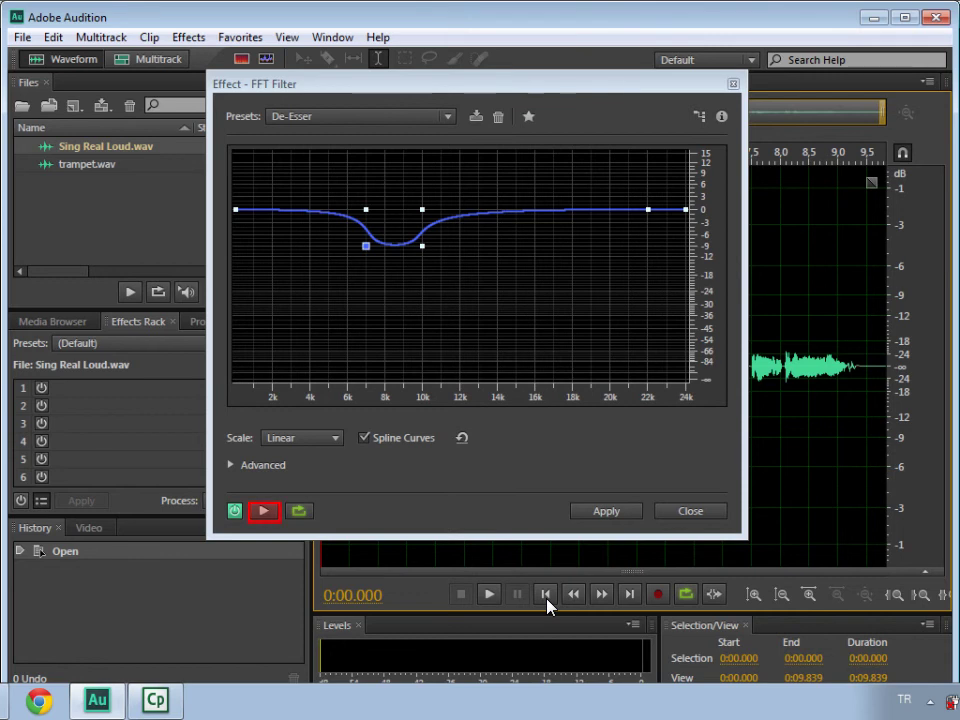
click(263, 511)
- Deepen the De-Esser dip with a point at about 8.6 kHz and -14 dB, and apply the FFT Filter to the vocal
mouse_move(396, 250)
mouse_down()
mouse_move(391, 304)
mouse_move(398, 140)
mouse_move(397, 268)
mouse_up()
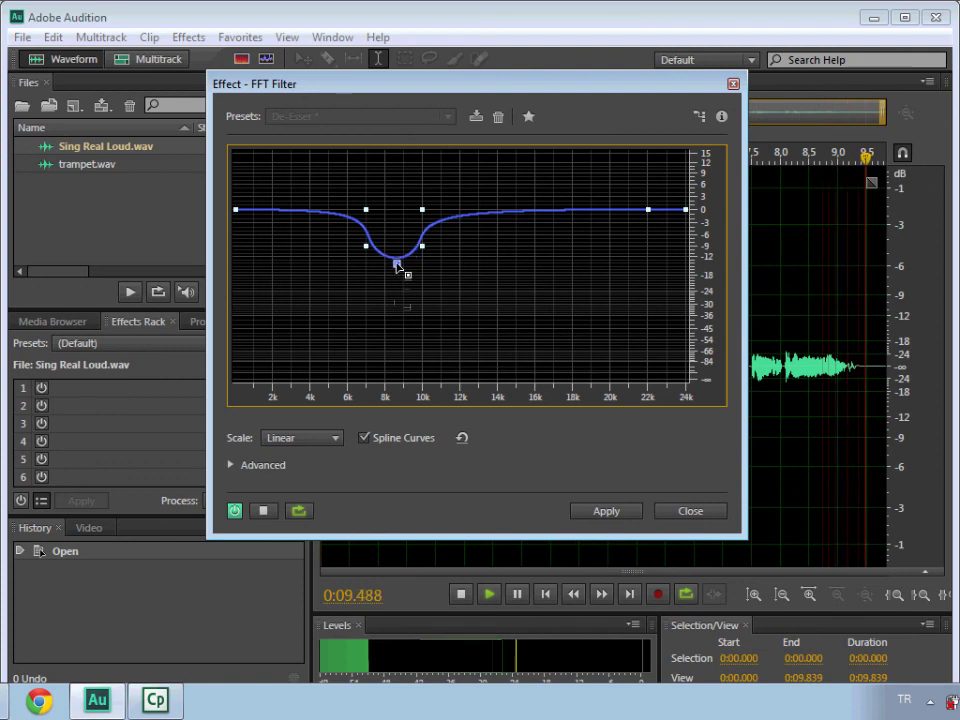
key(space)
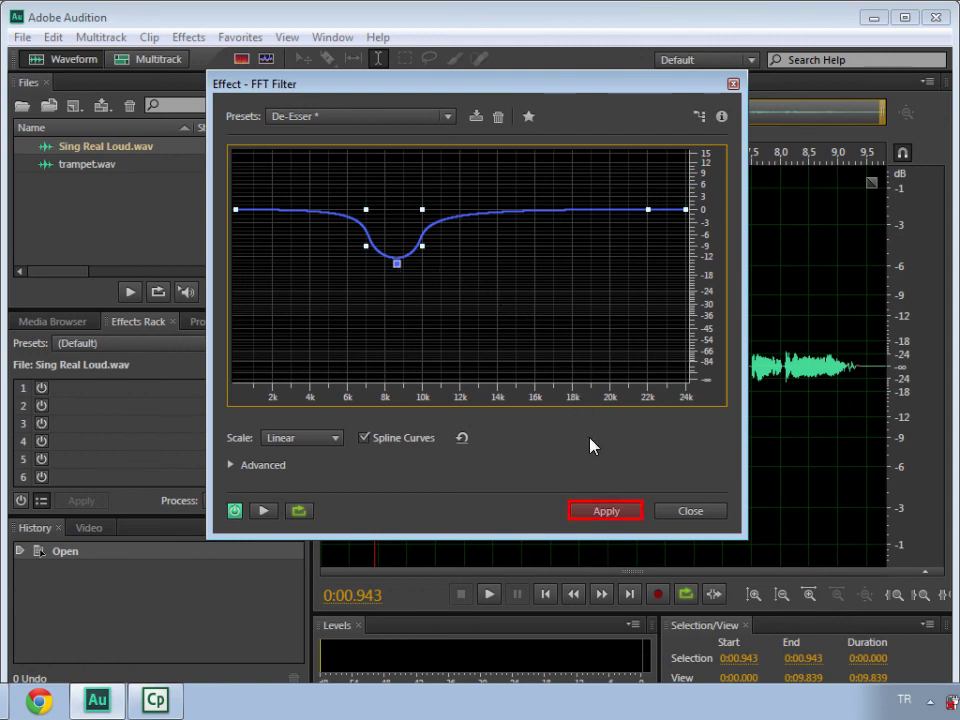
click(604, 511)
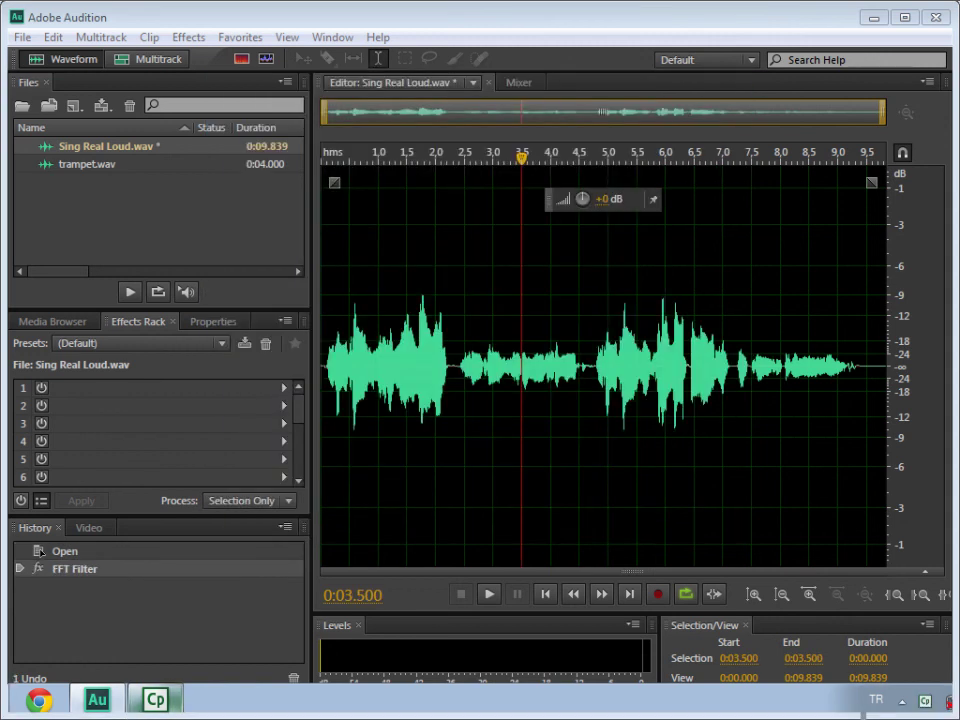